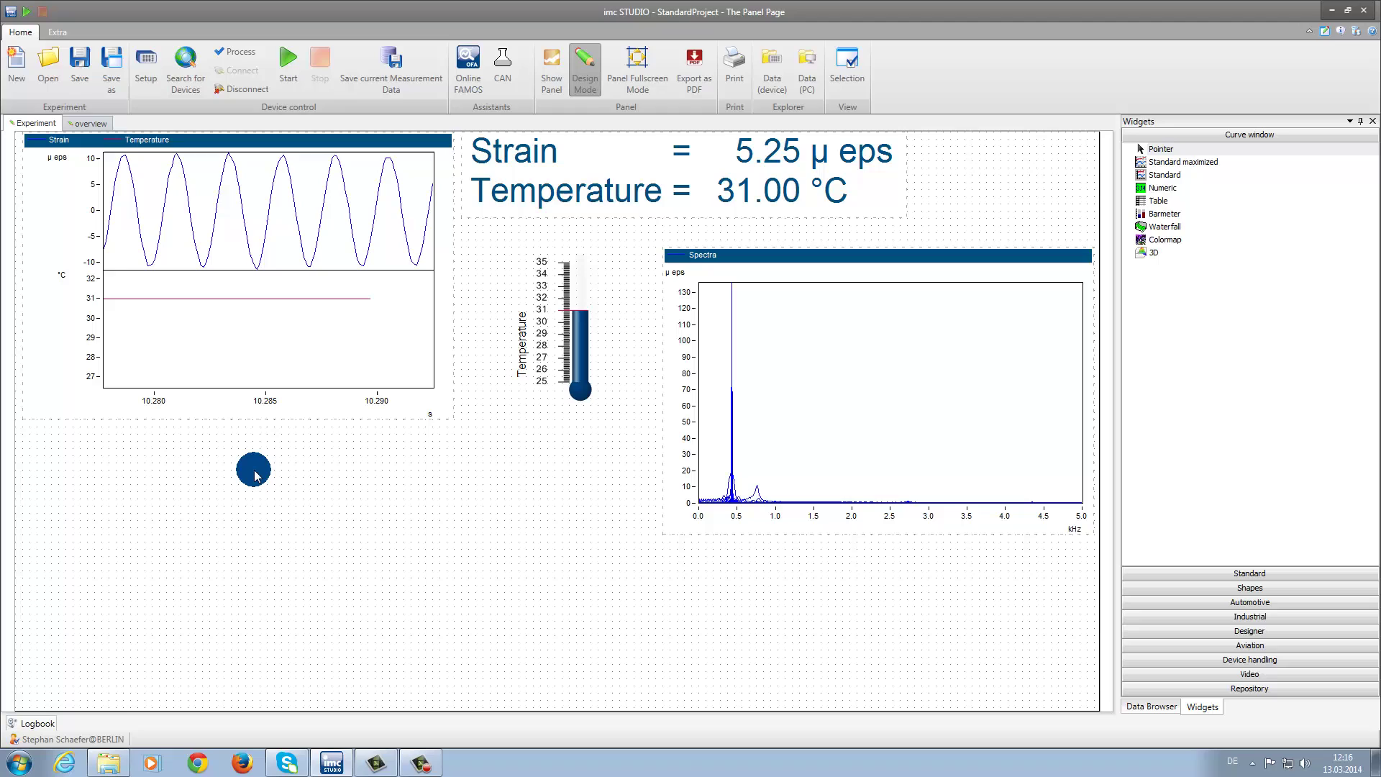
- Insert a blank Report (Portrait) page after the overview page and name its tab 'Report'
{"action": "left_click", "coordinate": [132, 125]}
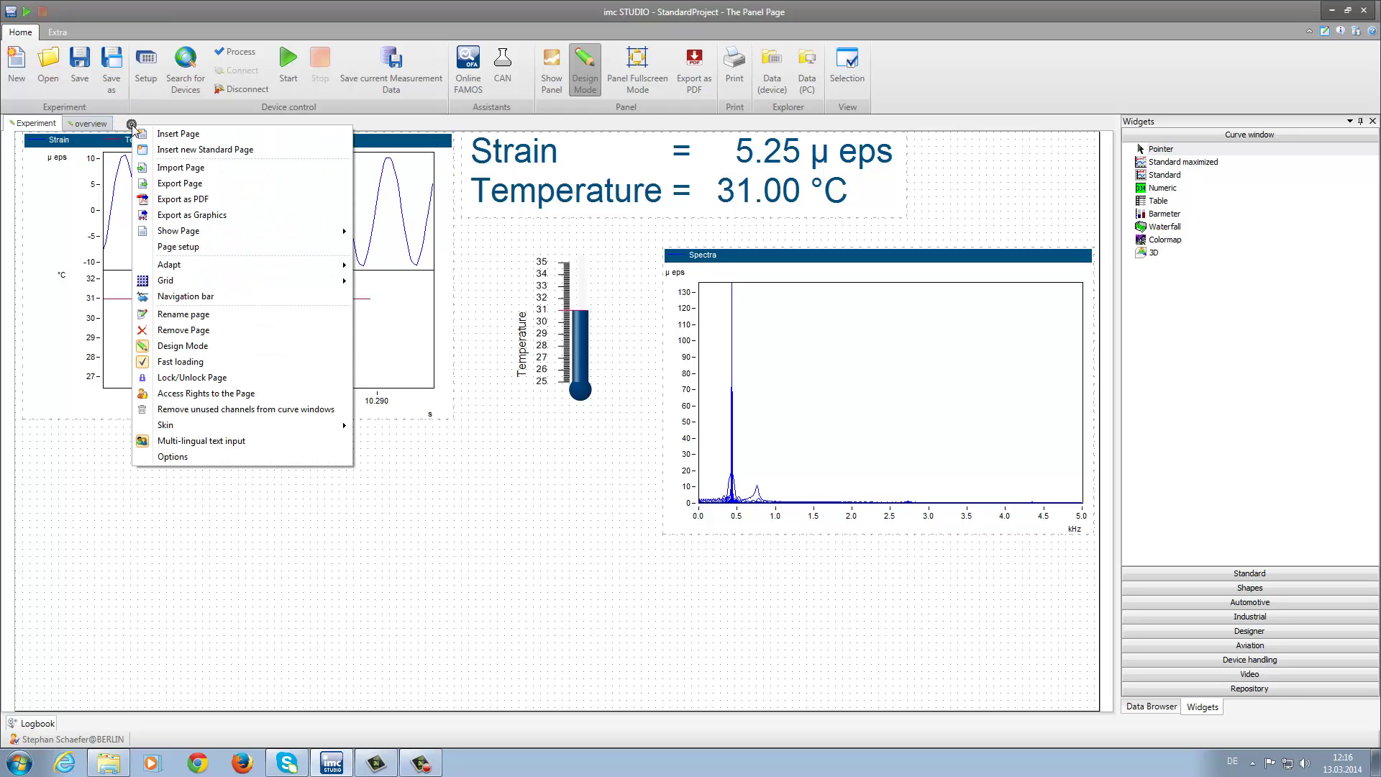
{"action": "left_click", "coordinate": [193, 137]}
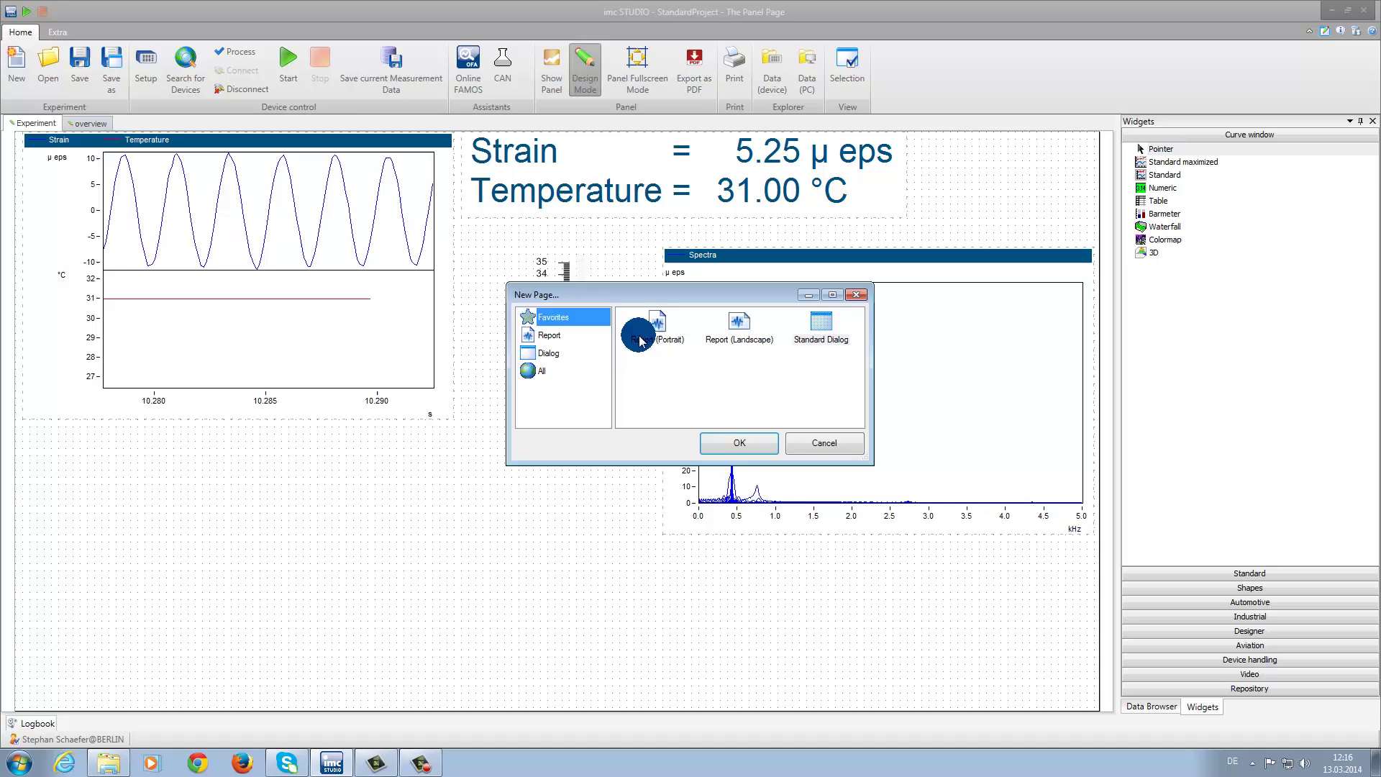
{"action": "left_click", "coordinate": [657, 323]}
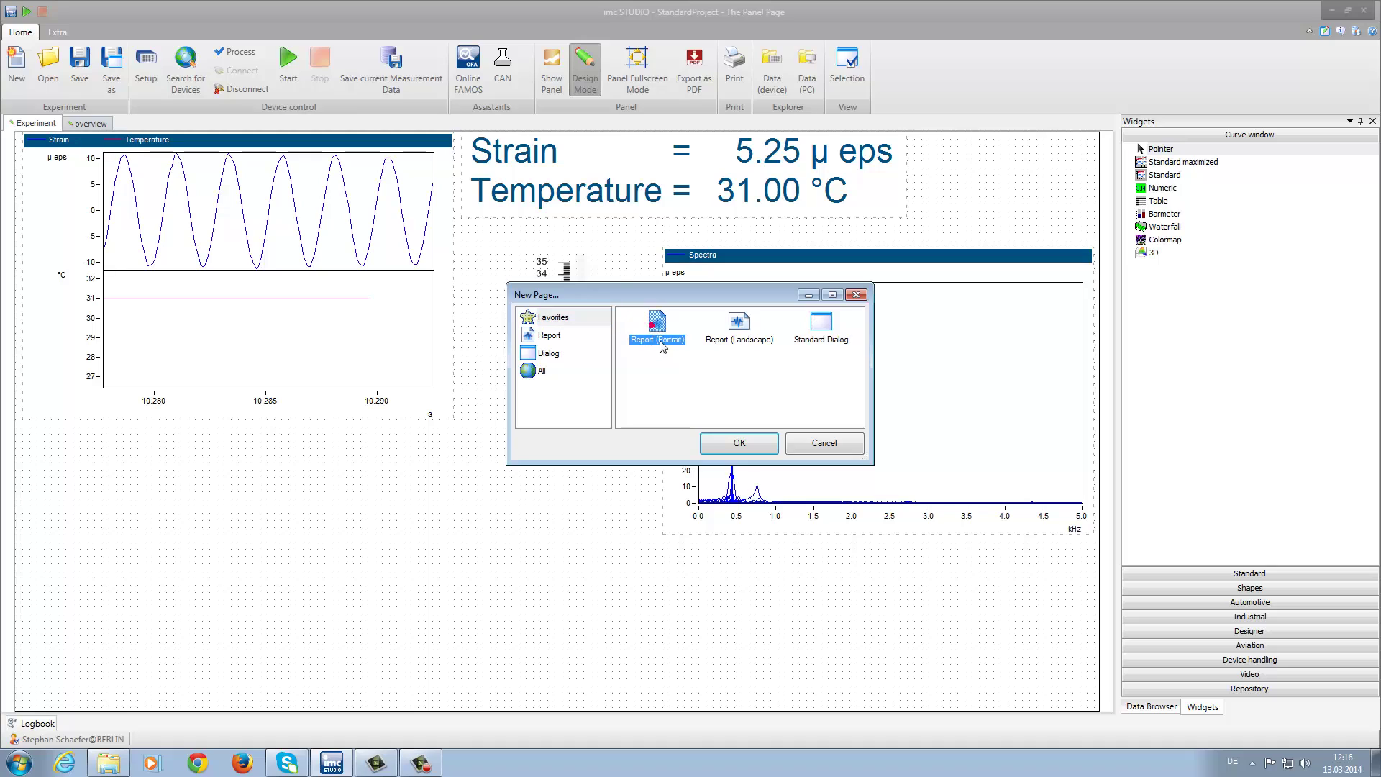
{"action": "left_click", "coordinate": [732, 445]}
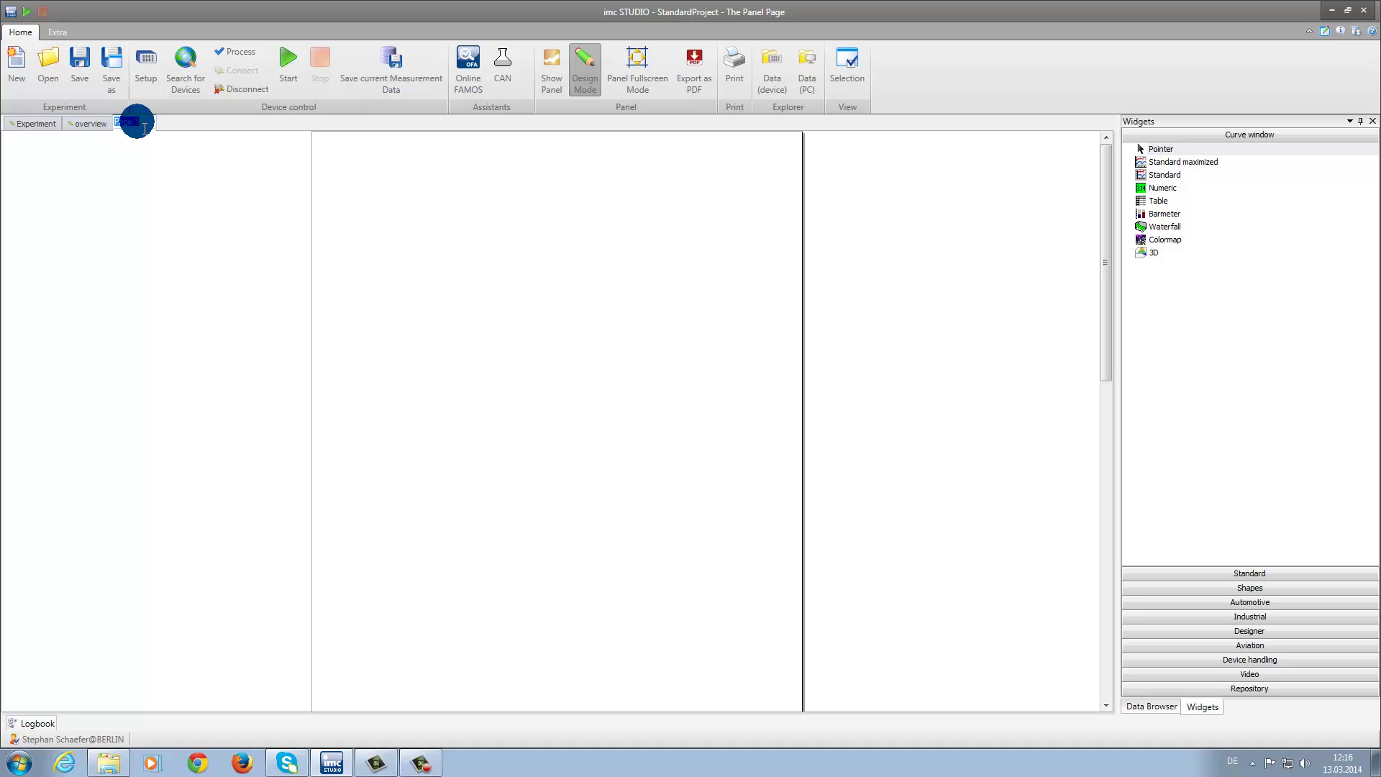
{"action": "type", "text": "Report"}
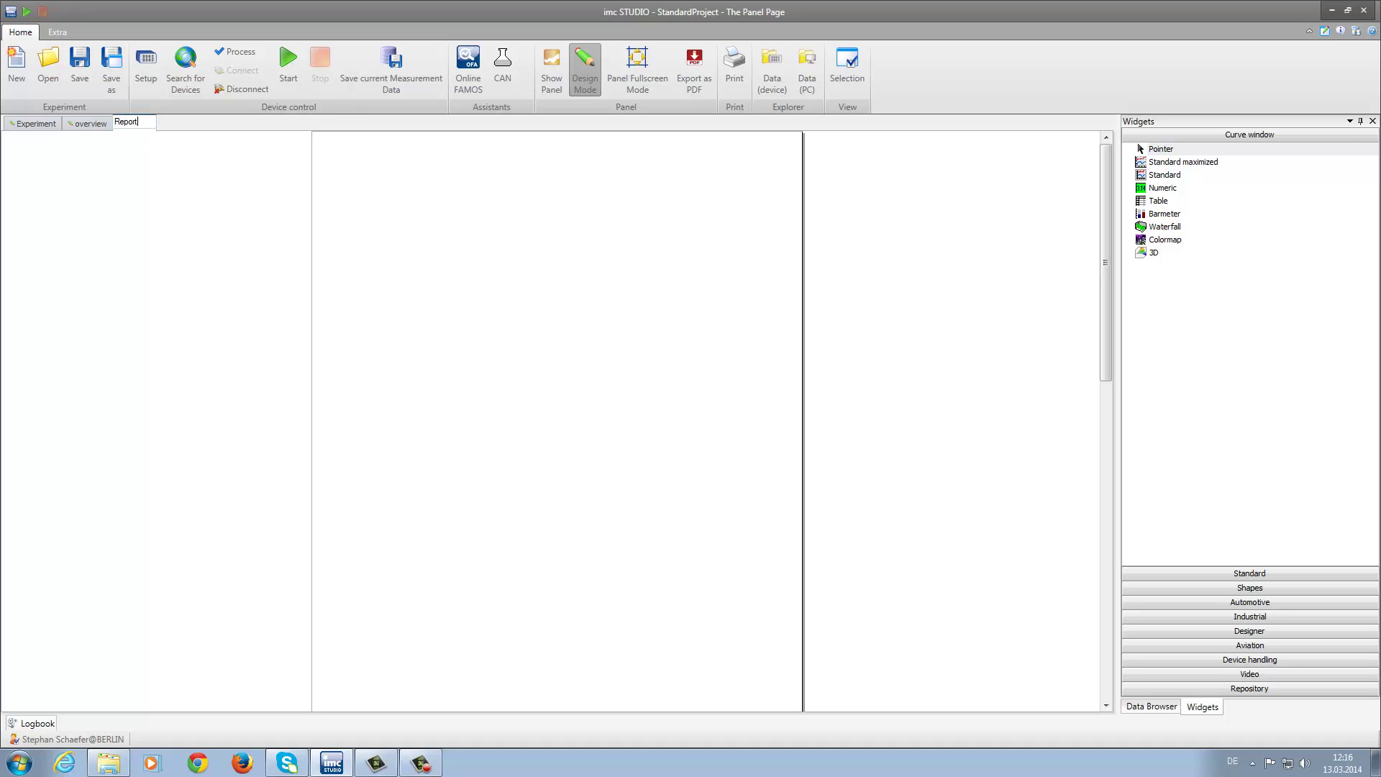
{"action": "key", "text": "Return"}
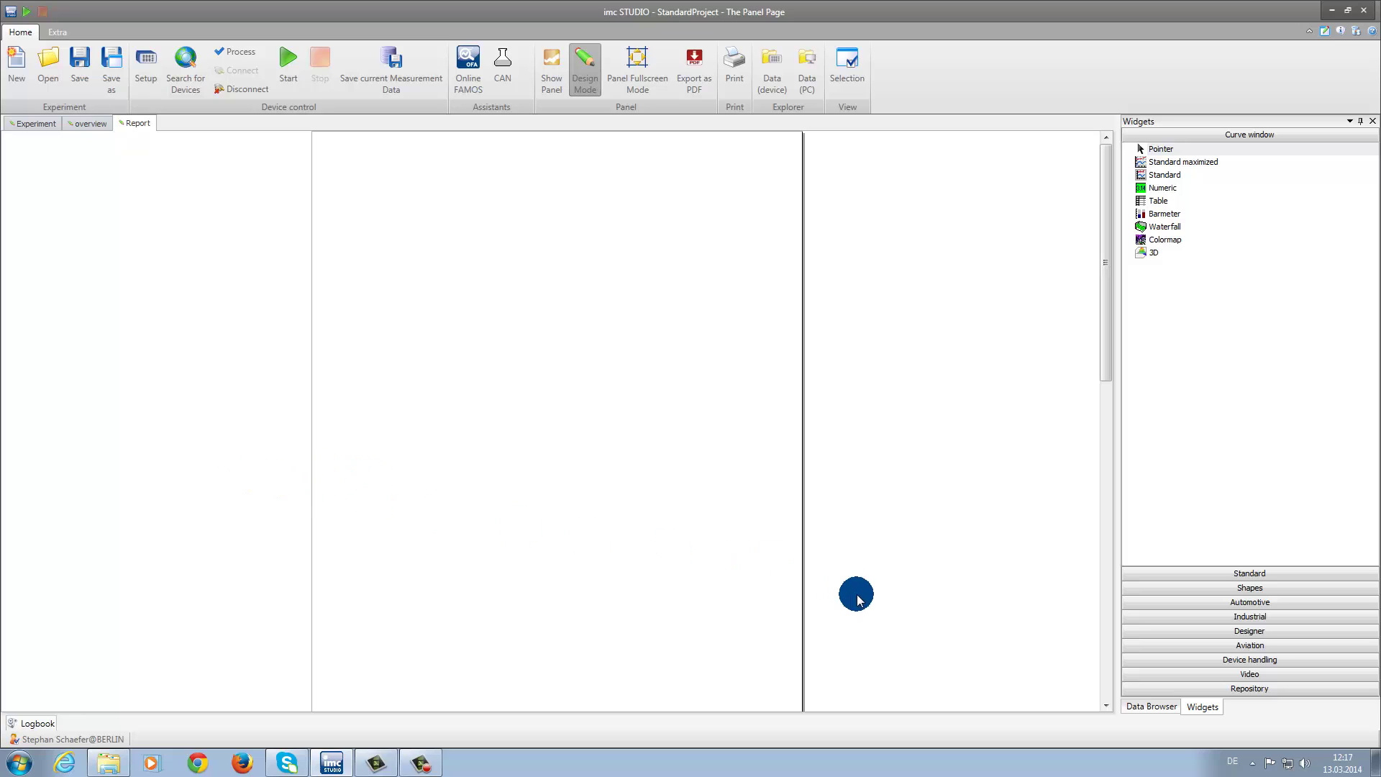
- Drag the Strain channel from the Data Browser onto the page as a Standard curve window
{"action": "left_click", "coordinate": [1148, 707]}
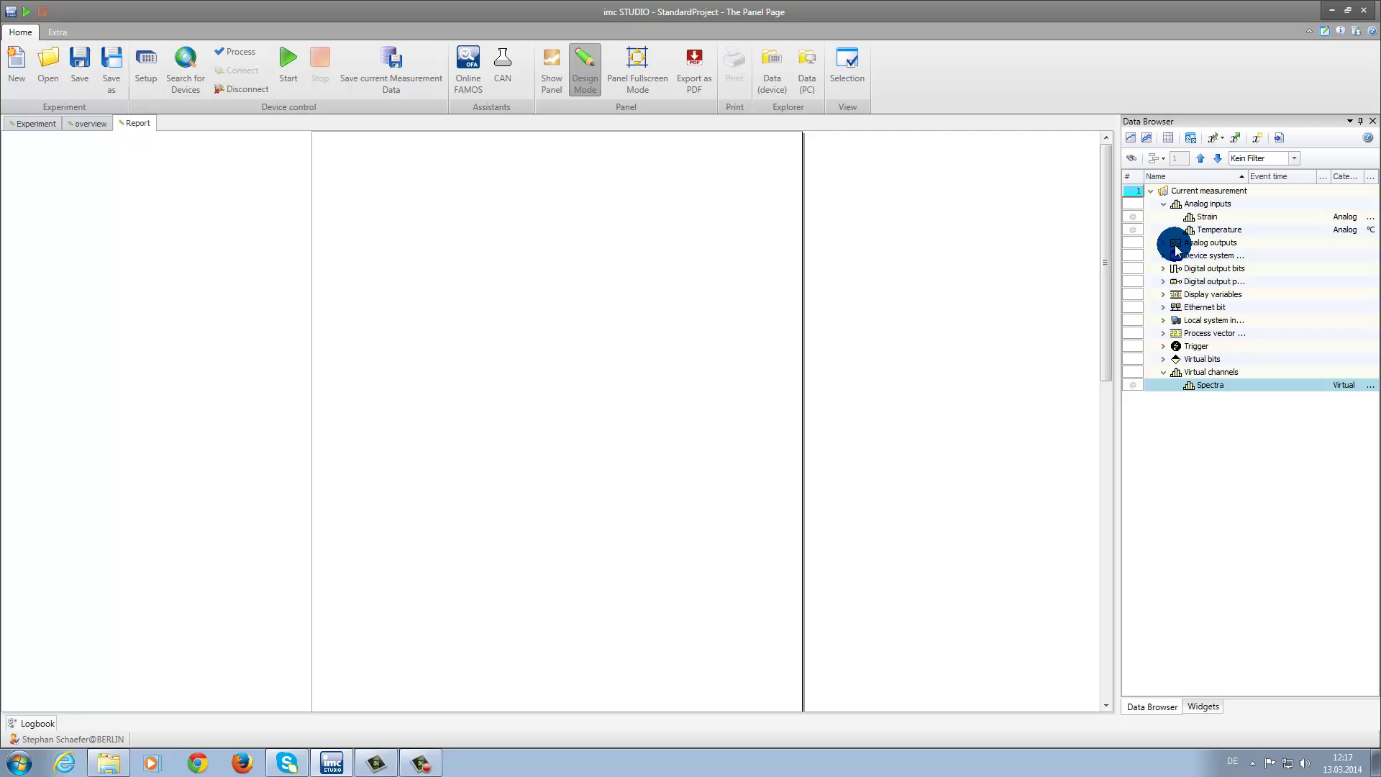
{"action": "left_click_drag", "start_coordinate": [1207, 219], "coordinate": [513, 241]}
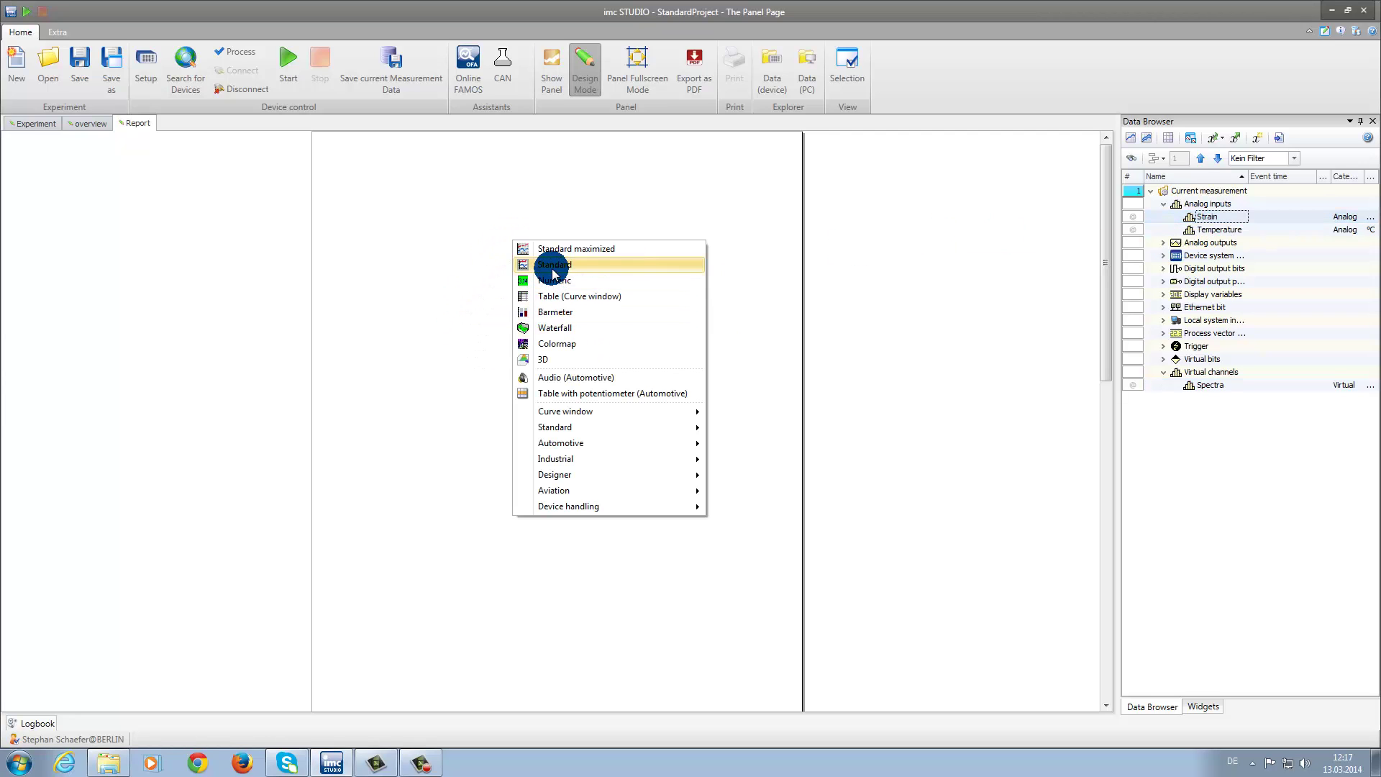
{"action": "left_click", "coordinate": [554, 265]}
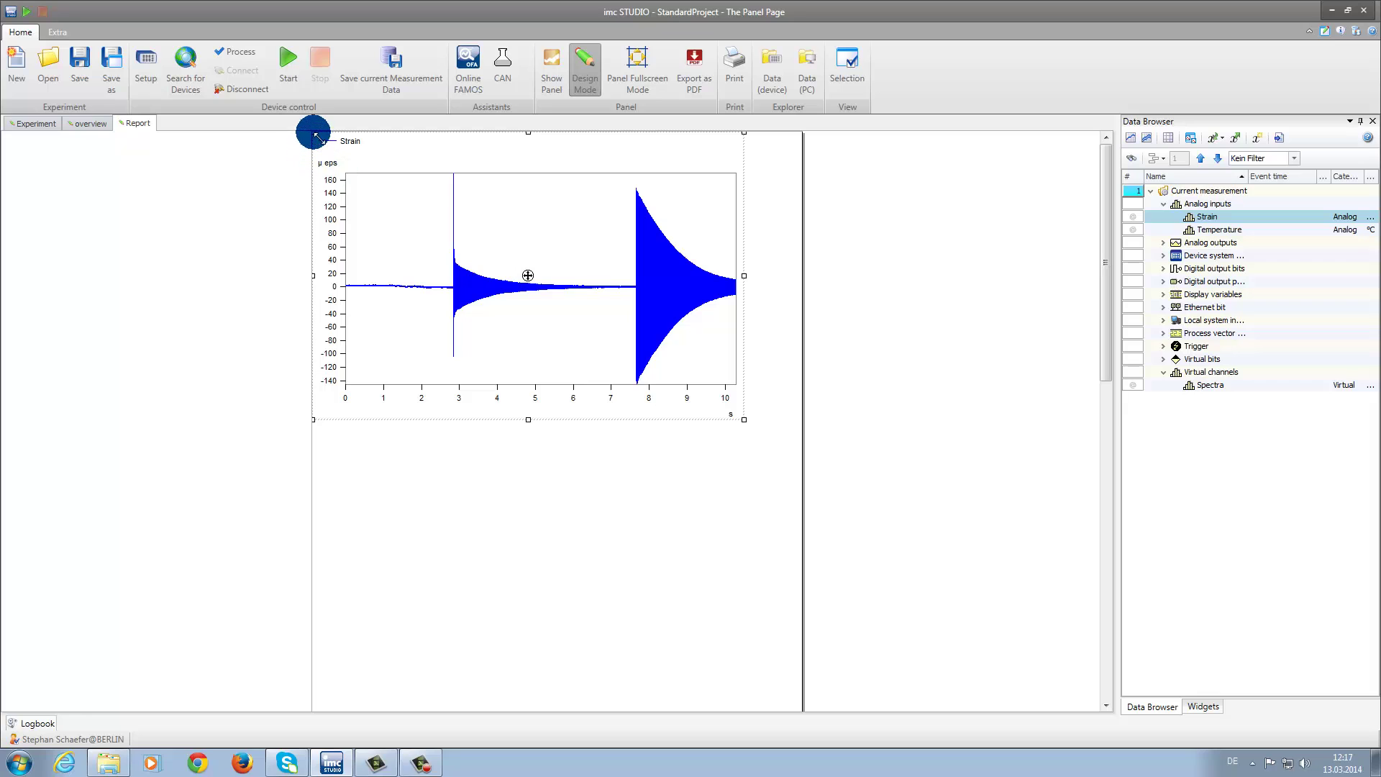
- Shrink the Strain window and zoom its time axis in to show a few oscillations
{"action": "left_click_drag", "start_coordinate": [317, 136], "coordinate": [391, 204]}
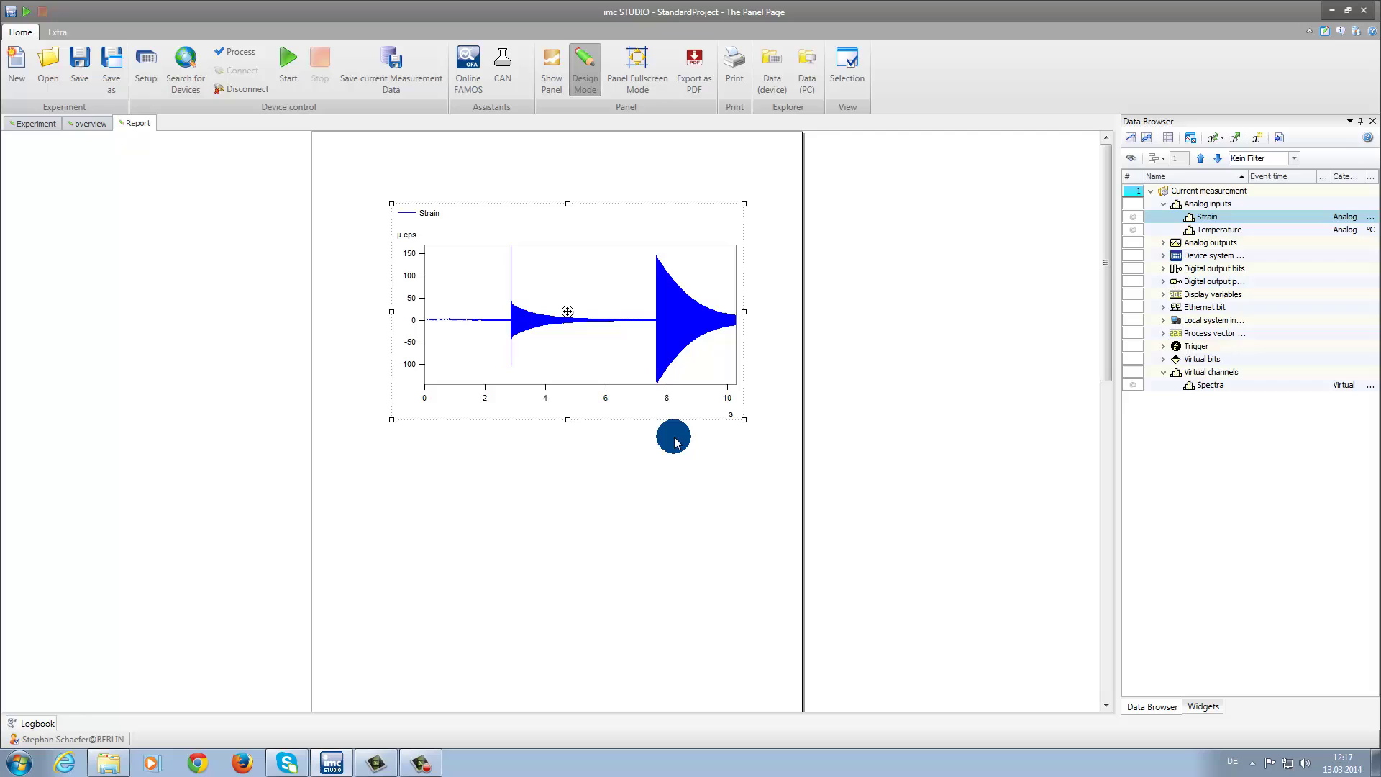
{"action": "mouse_move", "coordinate": [577, 401]}
{"action": "mouse_move", "coordinate": [569, 403]}
{"action": "left_mouse_down"}
{"action": "mouse_move", "coordinate": [676, 395]}
{"action": "mouse_move", "coordinate": [367, 281]}
{"action": "mouse_move", "coordinate": [414, 281]}
{"action": "left_mouse_up"}
- Scale the Strain Y axis to ±60 and add a Standard Spectra window below it at matching width
{"action": "left_click_drag", "start_coordinate": [1207, 385], "coordinate": [565, 555]}
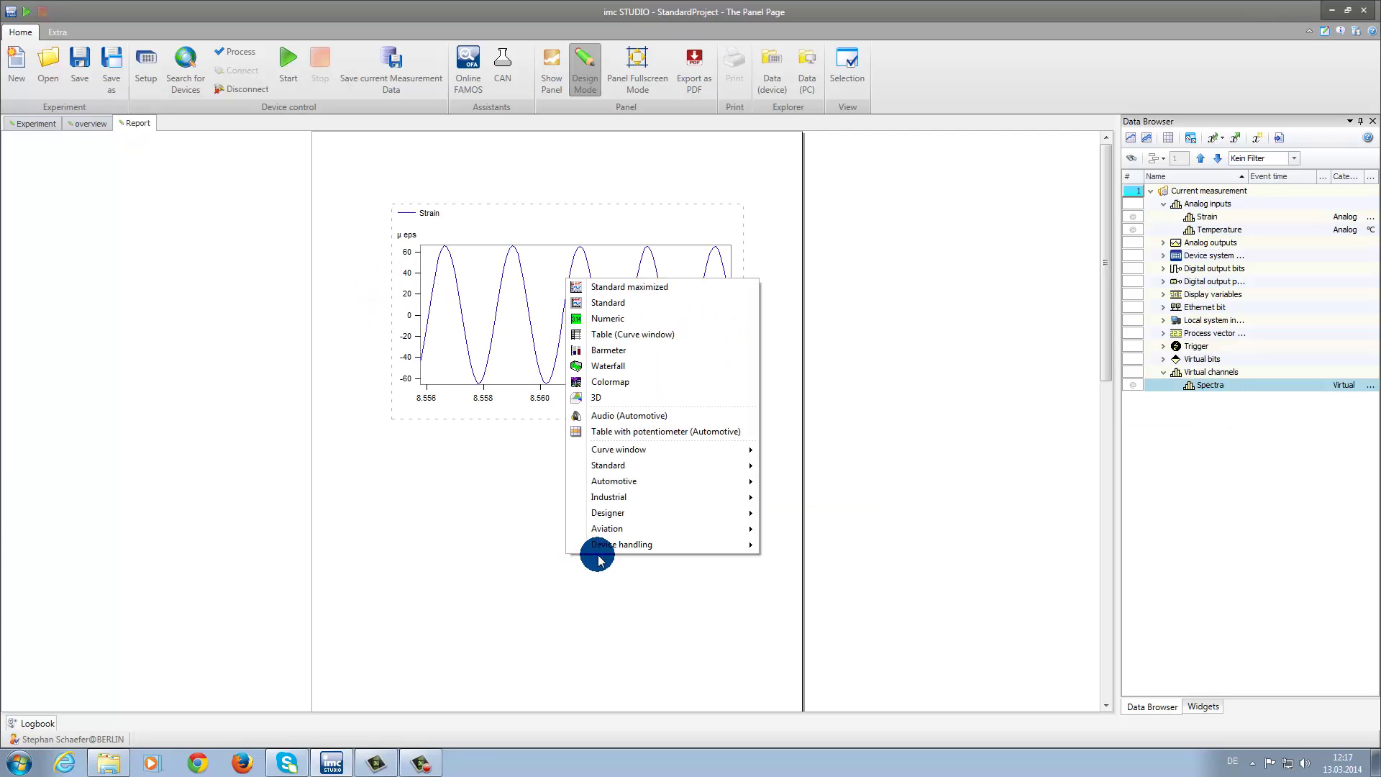
{"action": "left_click", "coordinate": [613, 305]}
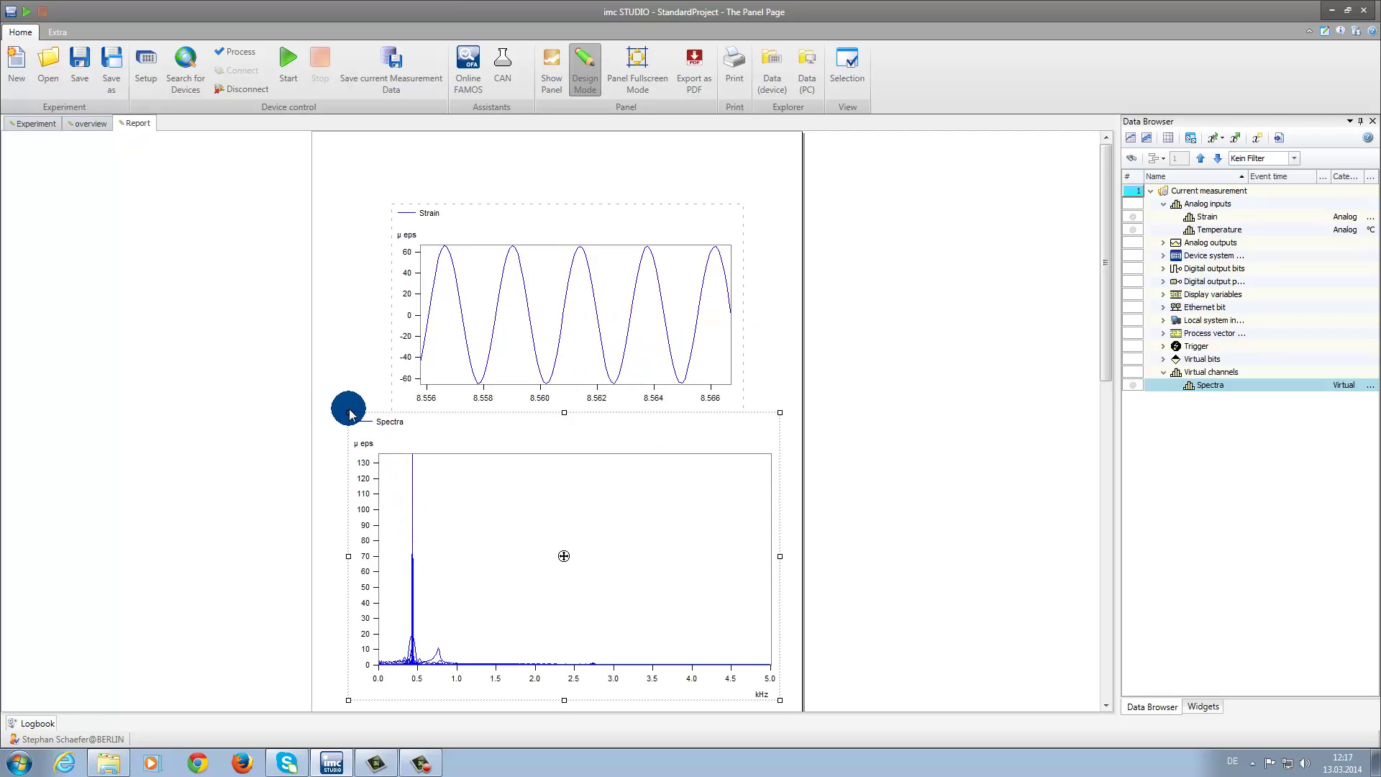
{"action": "left_click_drag", "start_coordinate": [349, 412], "coordinate": [392, 441]}
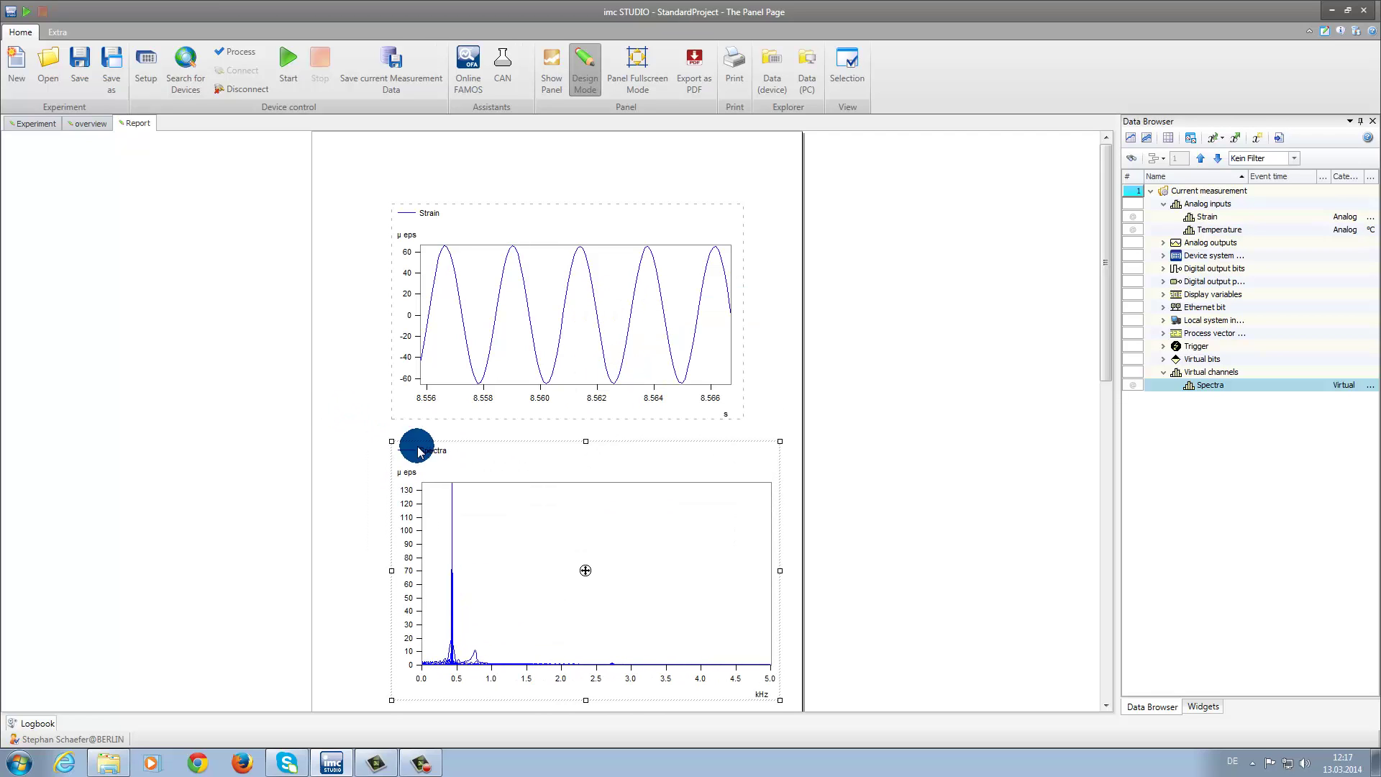
{"action": "left_click_drag", "start_coordinate": [780, 441], "coordinate": [744, 441]}
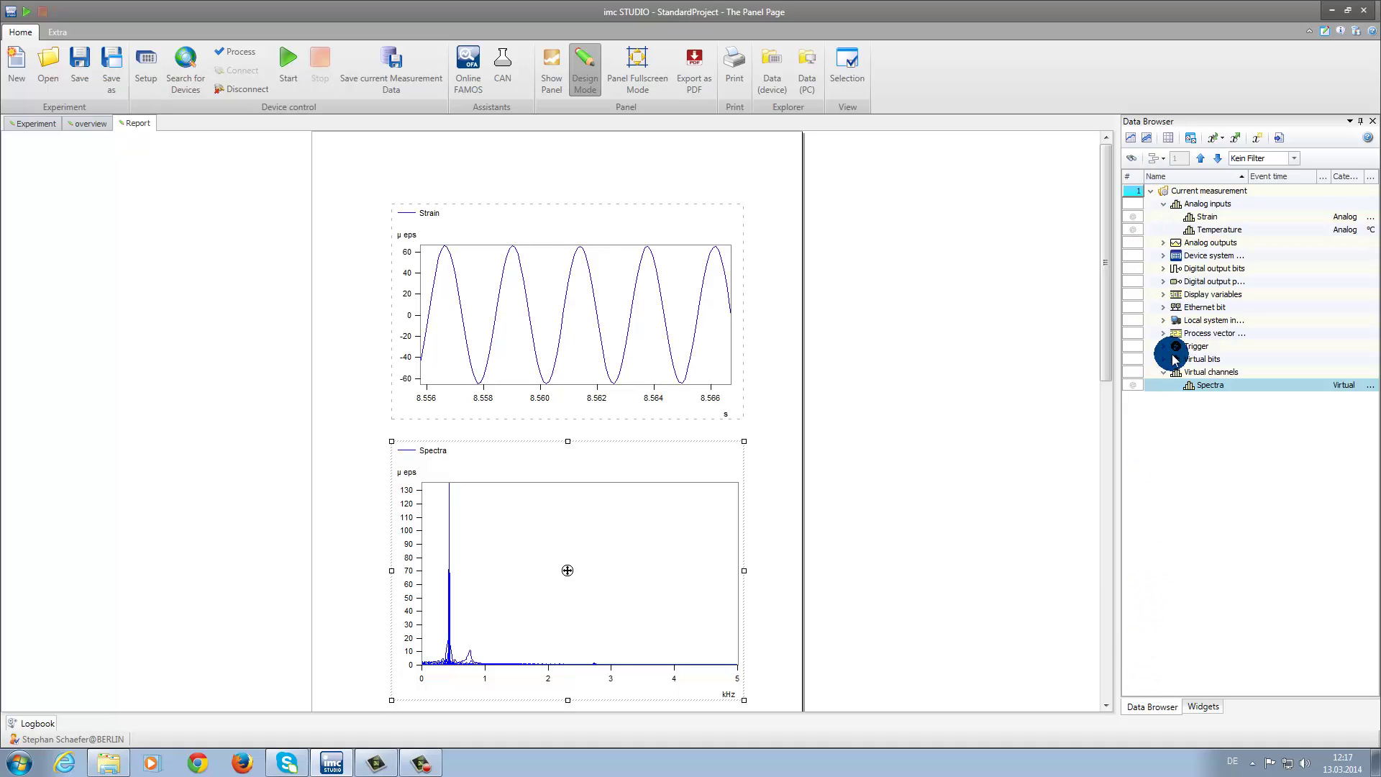
- Place an Image widget from Widgets > Standard at the page's top-left corner
{"action": "left_click", "coordinate": [1203, 707]}
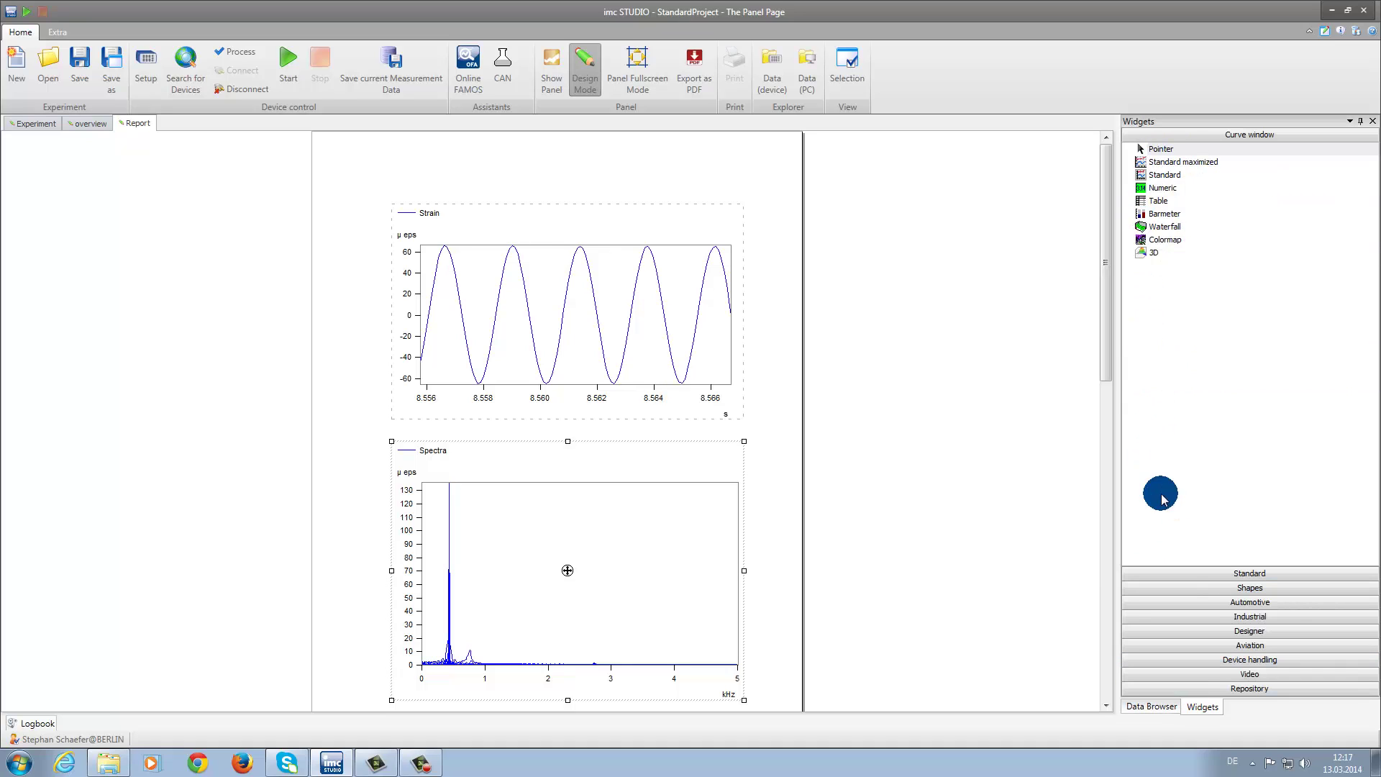
{"action": "left_click", "coordinate": [1191, 573]}
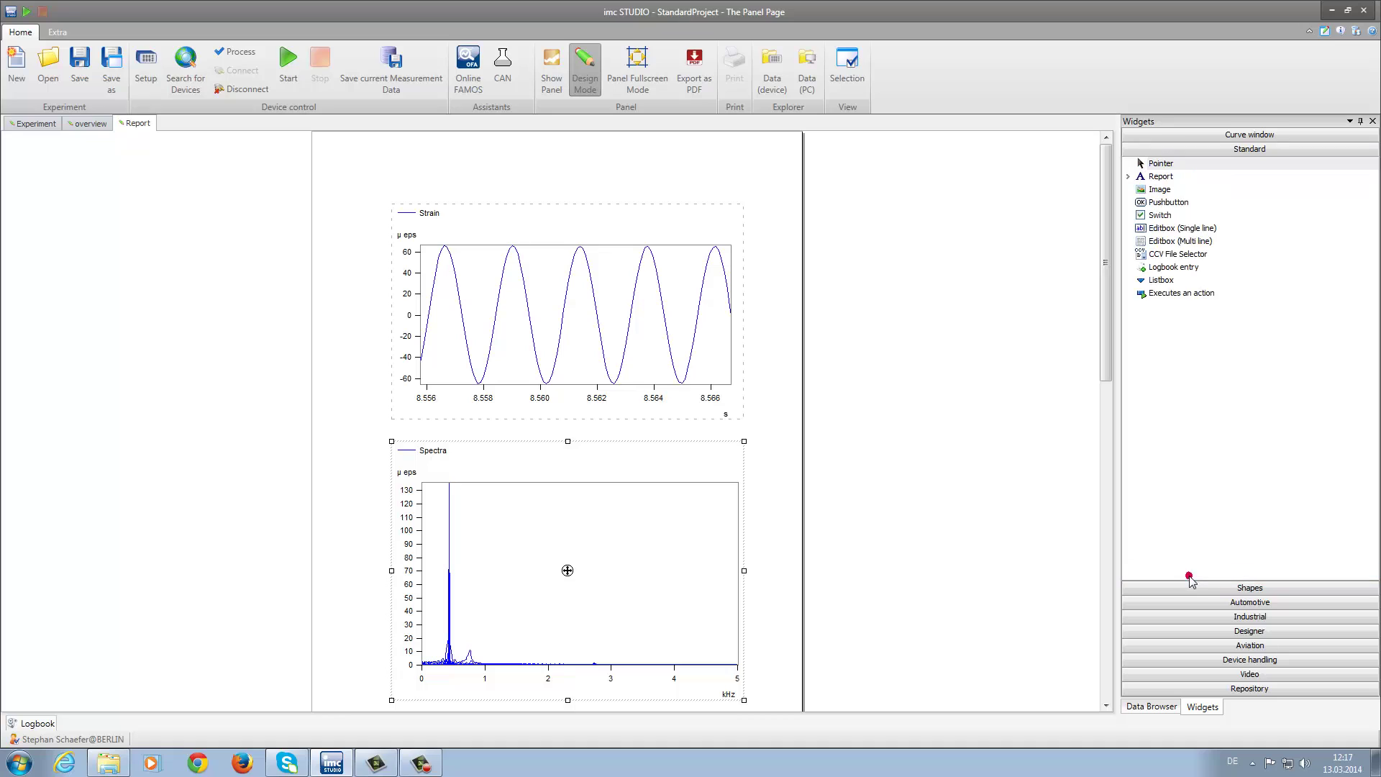
{"action": "left_click", "coordinate": [1160, 190]}
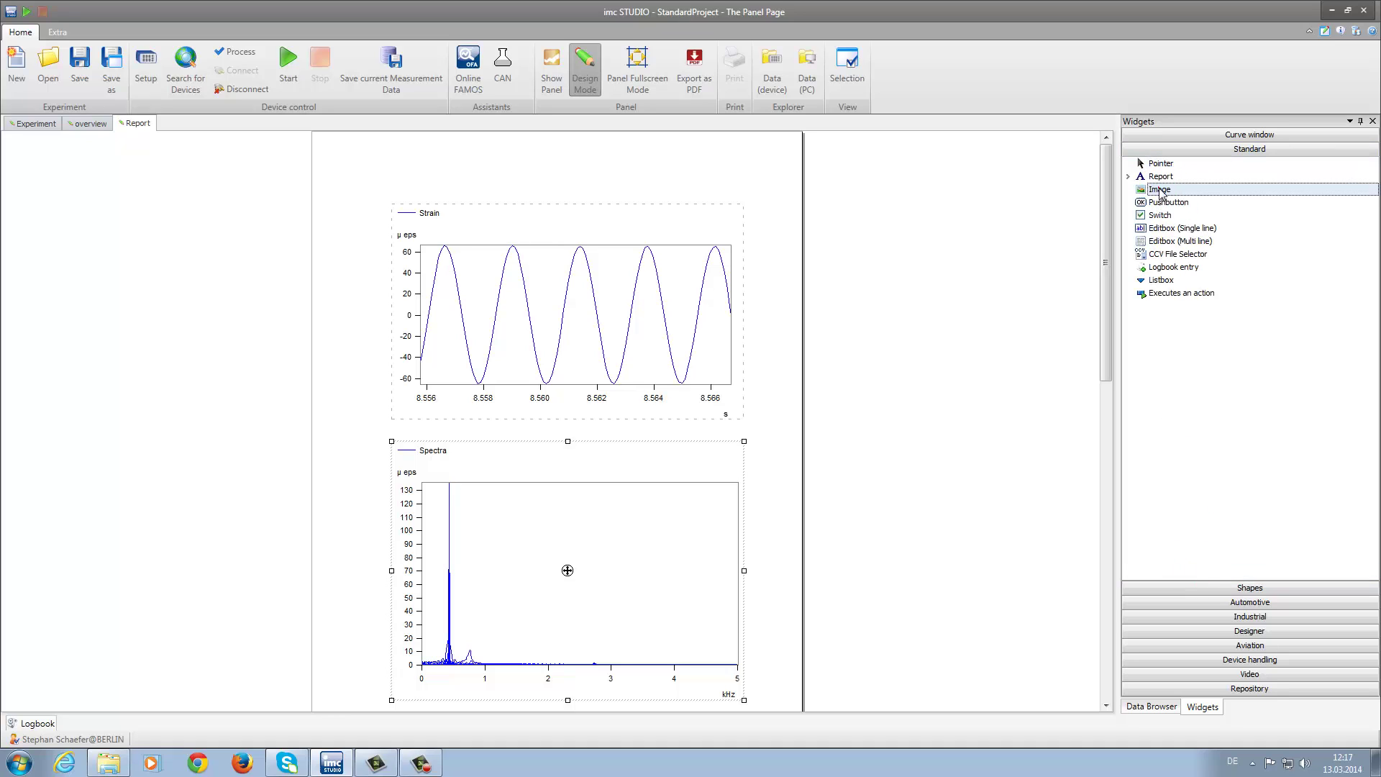
{"action": "left_click_drag", "start_coordinate": [1160, 191], "coordinate": [366, 185]}
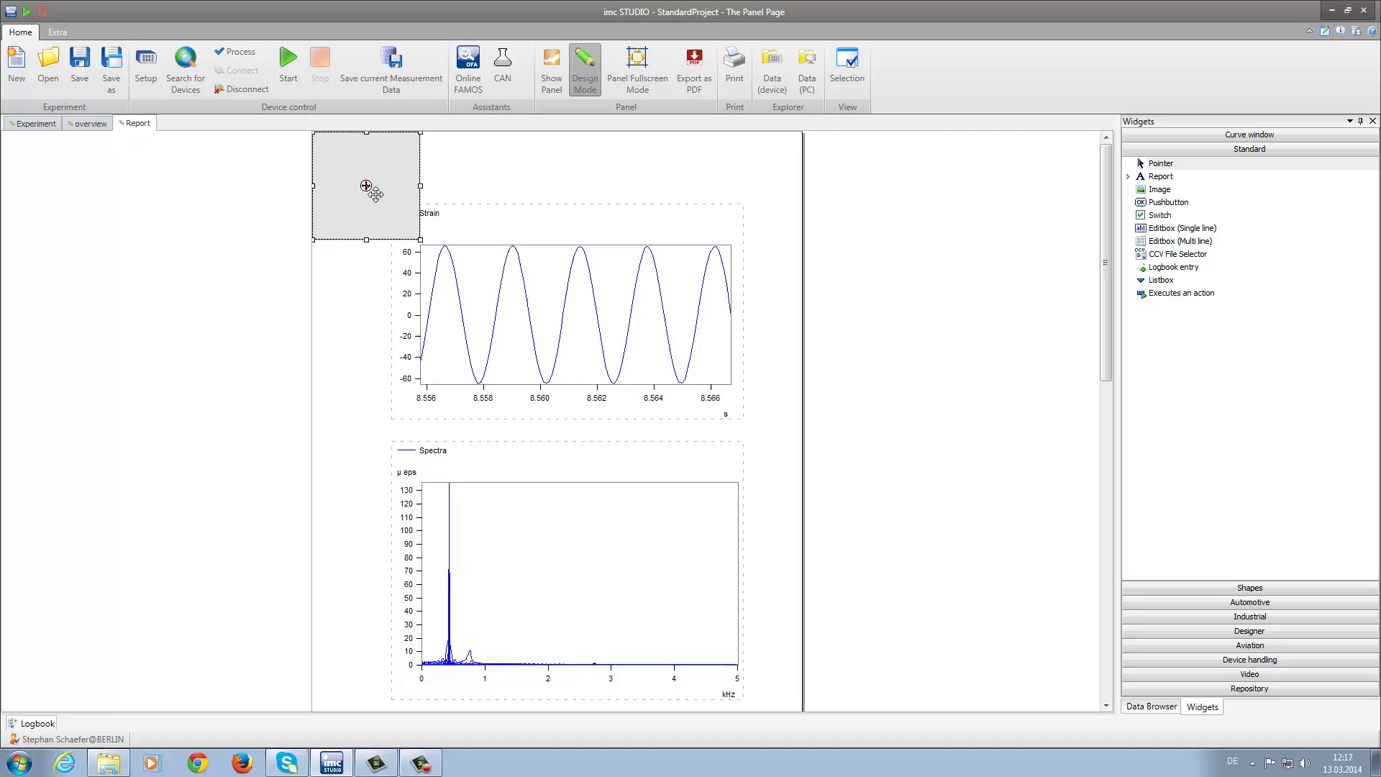
- Load the imc logo file into the image box and shrink it to 29.1 x 21.2
{"action": "double_click", "coordinate": [366, 186]}
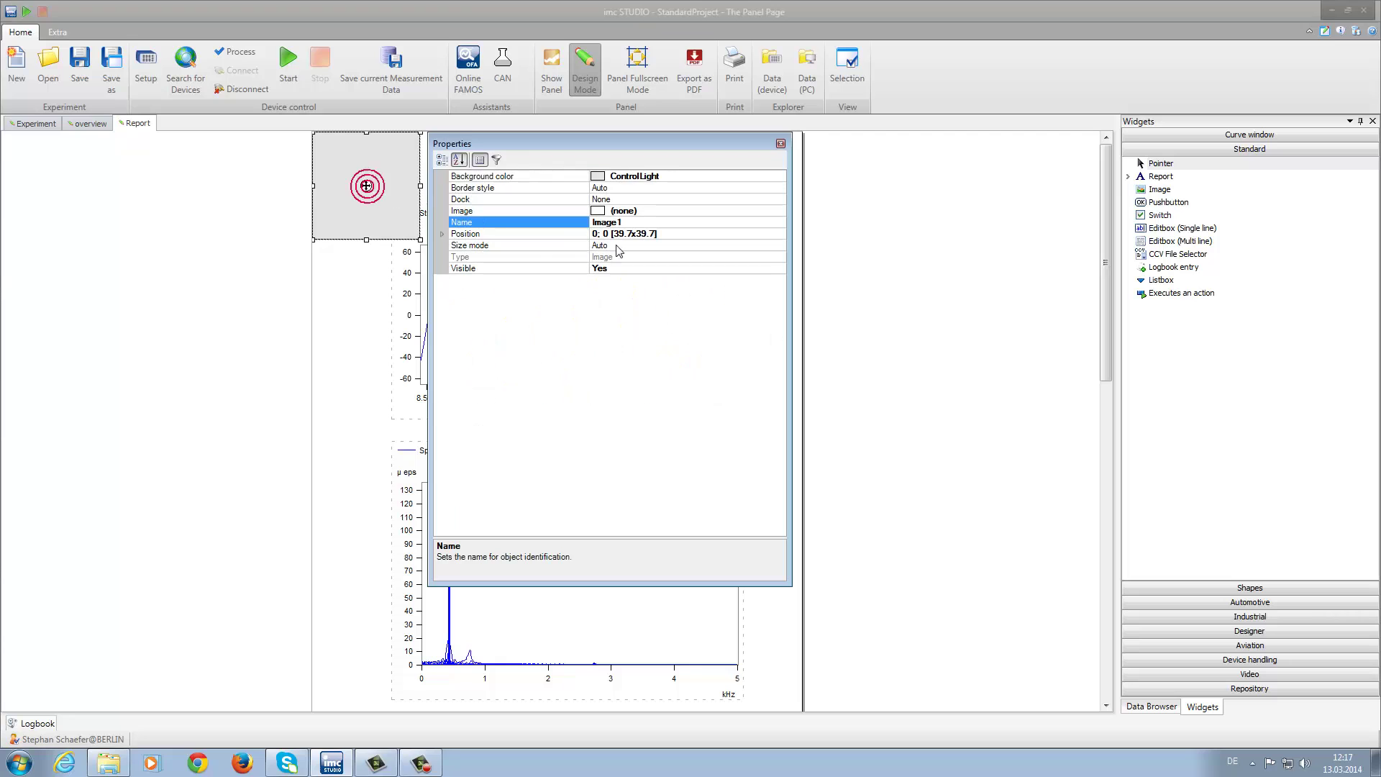
{"action": "left_click", "coordinate": [643, 210]}
{"action": "left_click", "coordinate": [781, 210]}
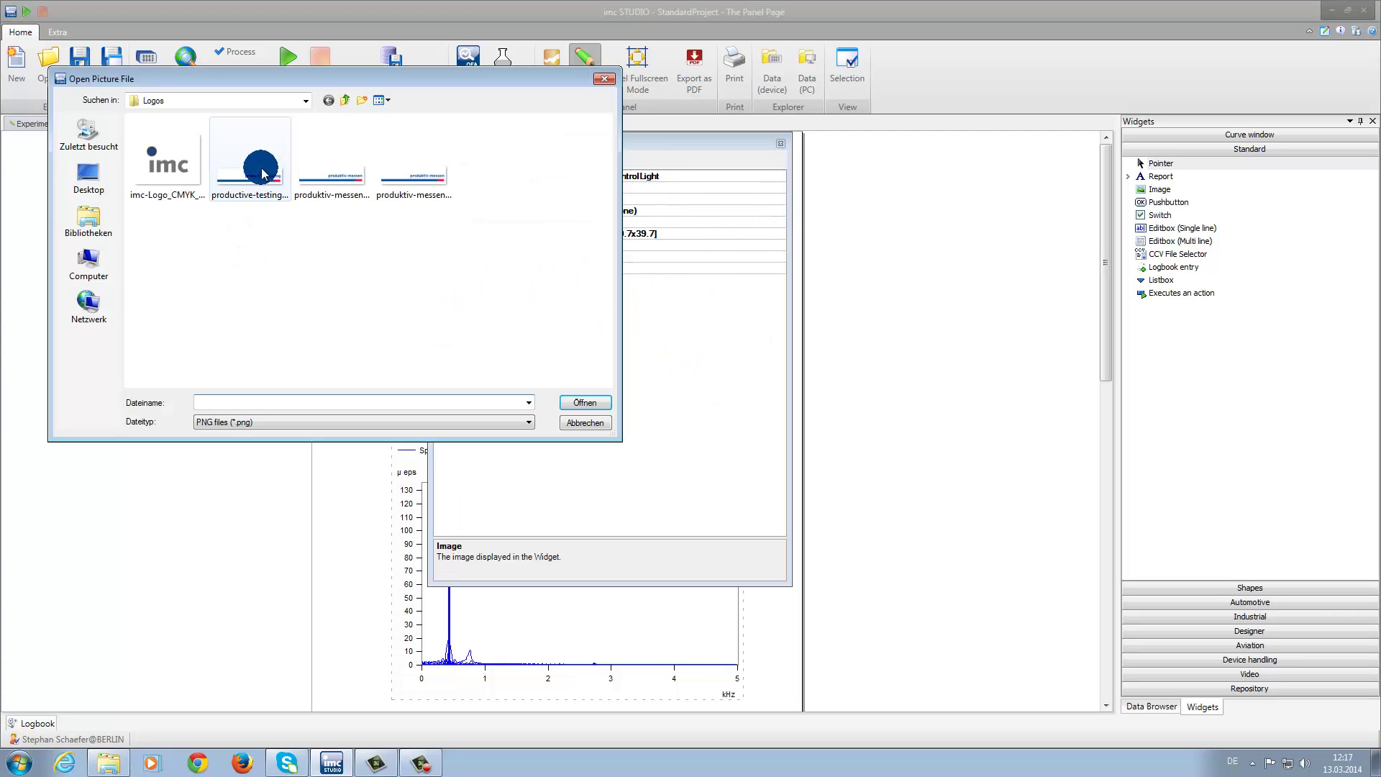
{"action": "left_click", "coordinate": [167, 159]}
{"action": "left_click", "coordinate": [584, 403]}
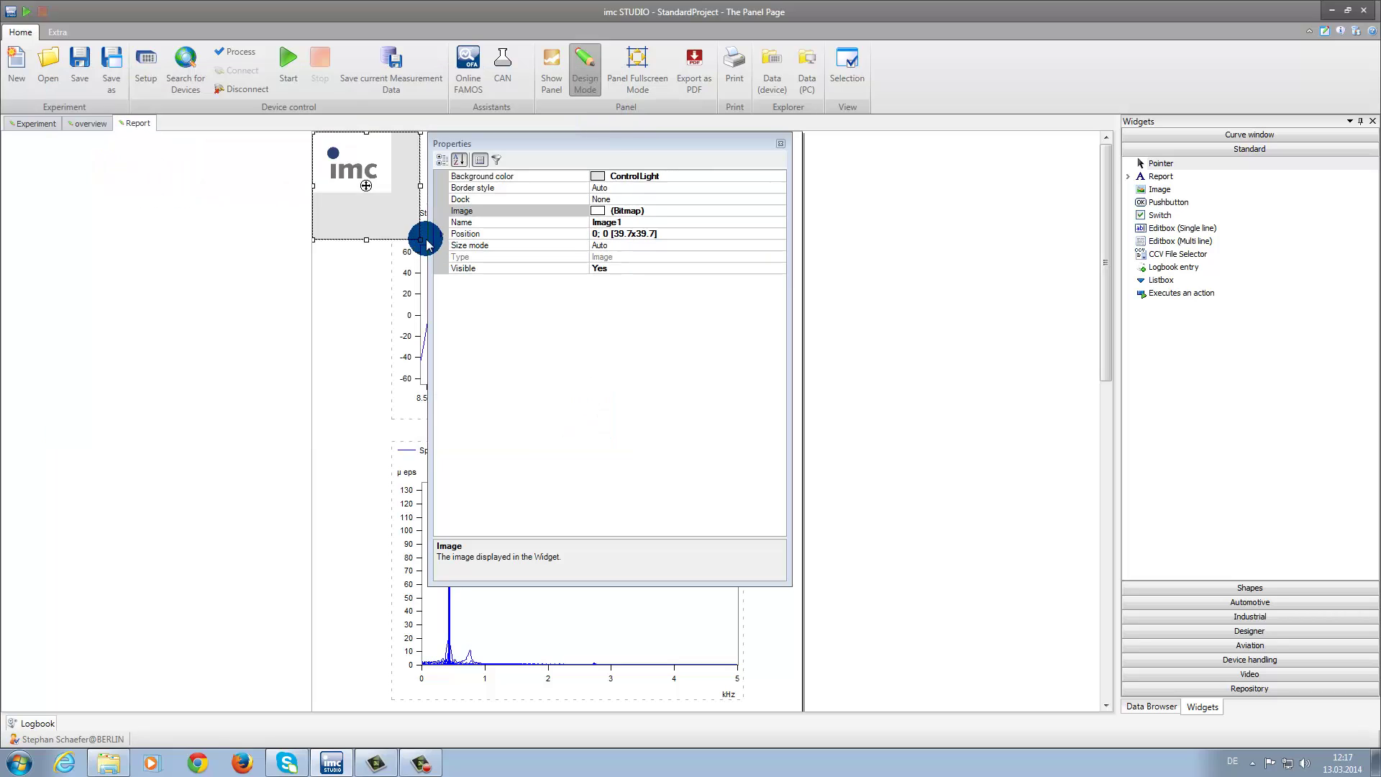
{"action": "left_click_drag", "start_coordinate": [420, 239], "coordinate": [376, 175]}
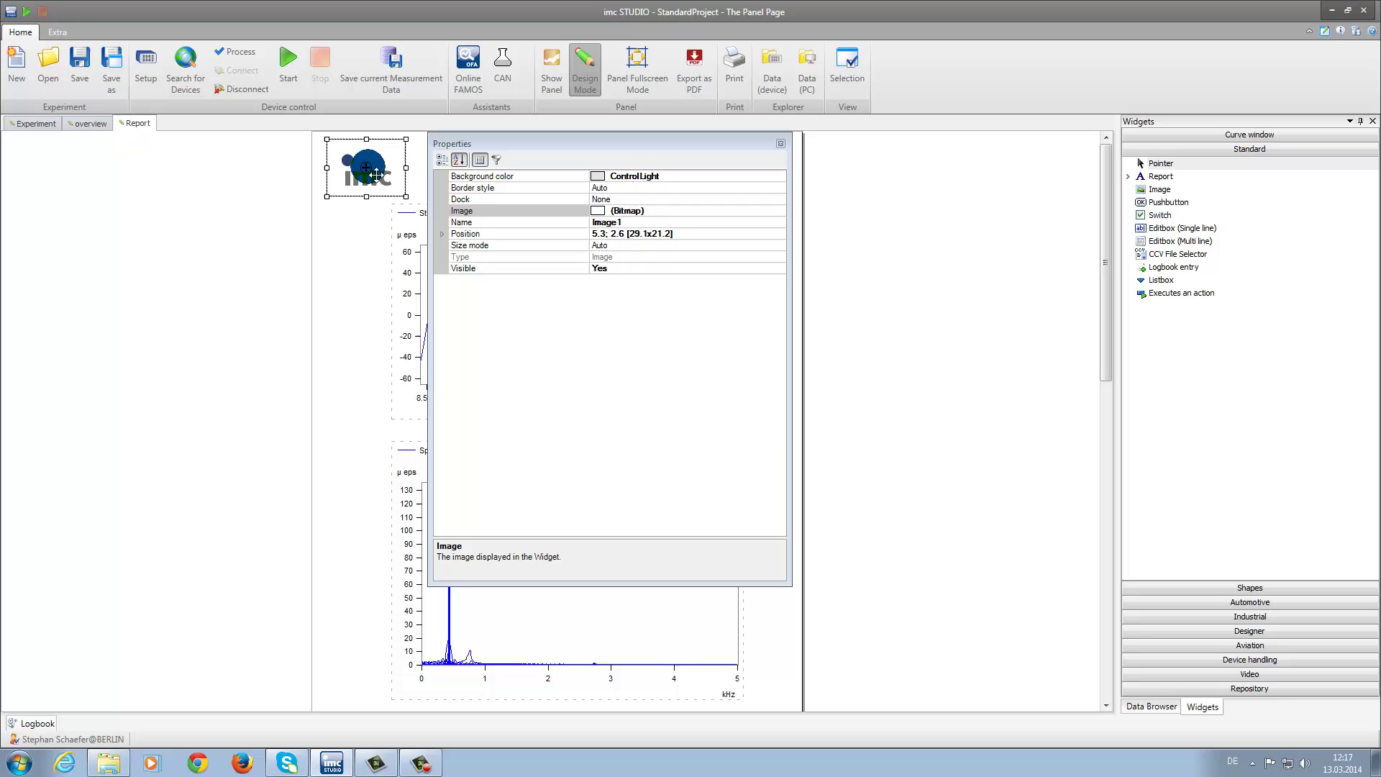
{"action": "left_click", "coordinate": [781, 143]}
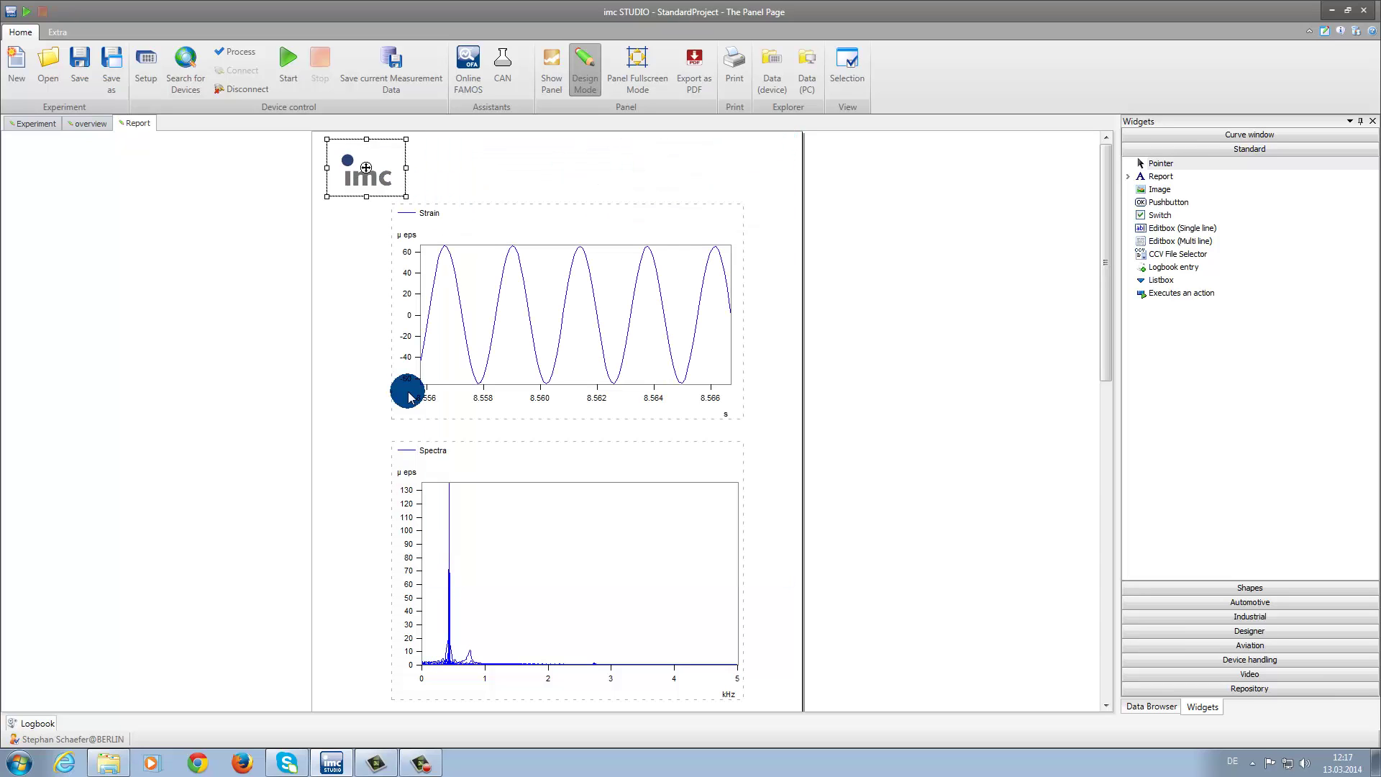
{"action": "left_click", "coordinate": [486, 207]}
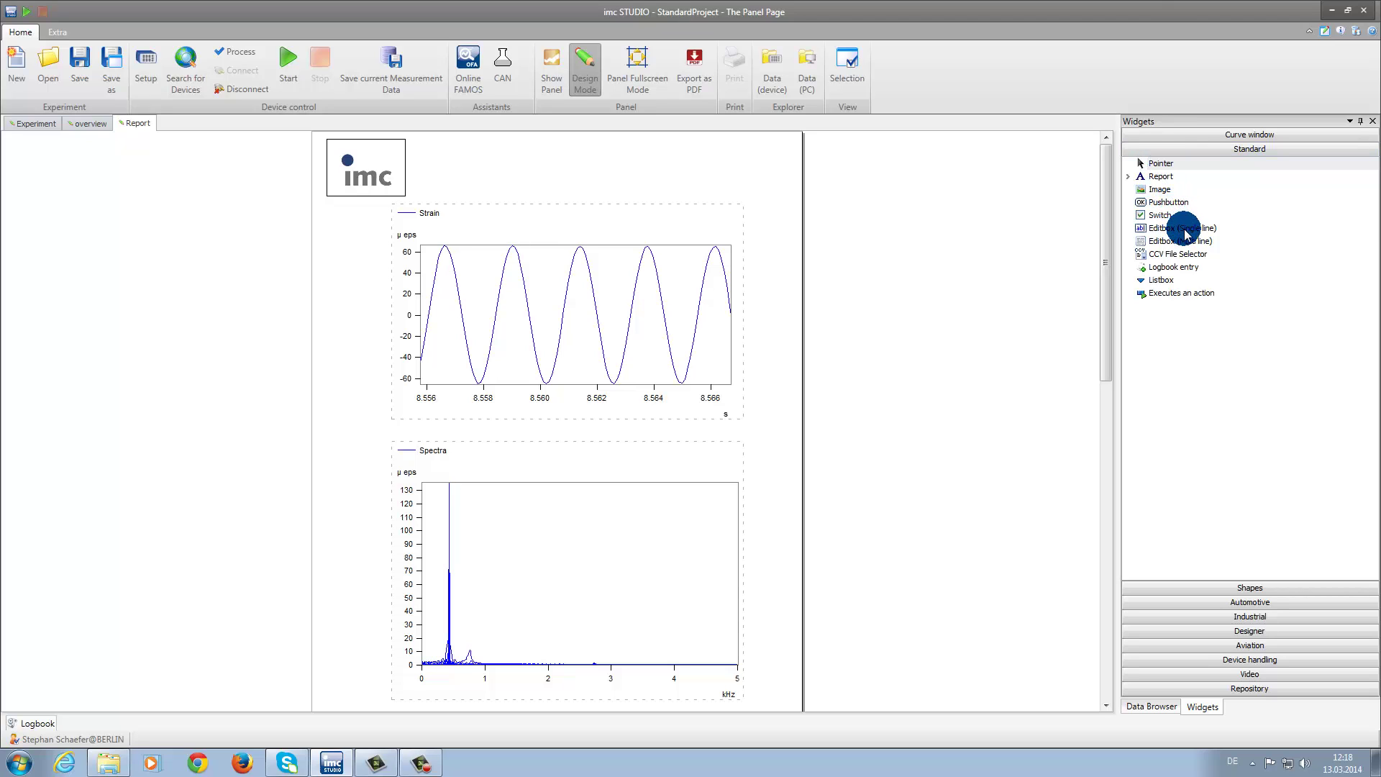
- Add a single-line text box beside the logo reading 'Vibrationanalysis'
{"action": "left_click_drag", "start_coordinate": [1182, 228], "coordinate": [505, 155]}
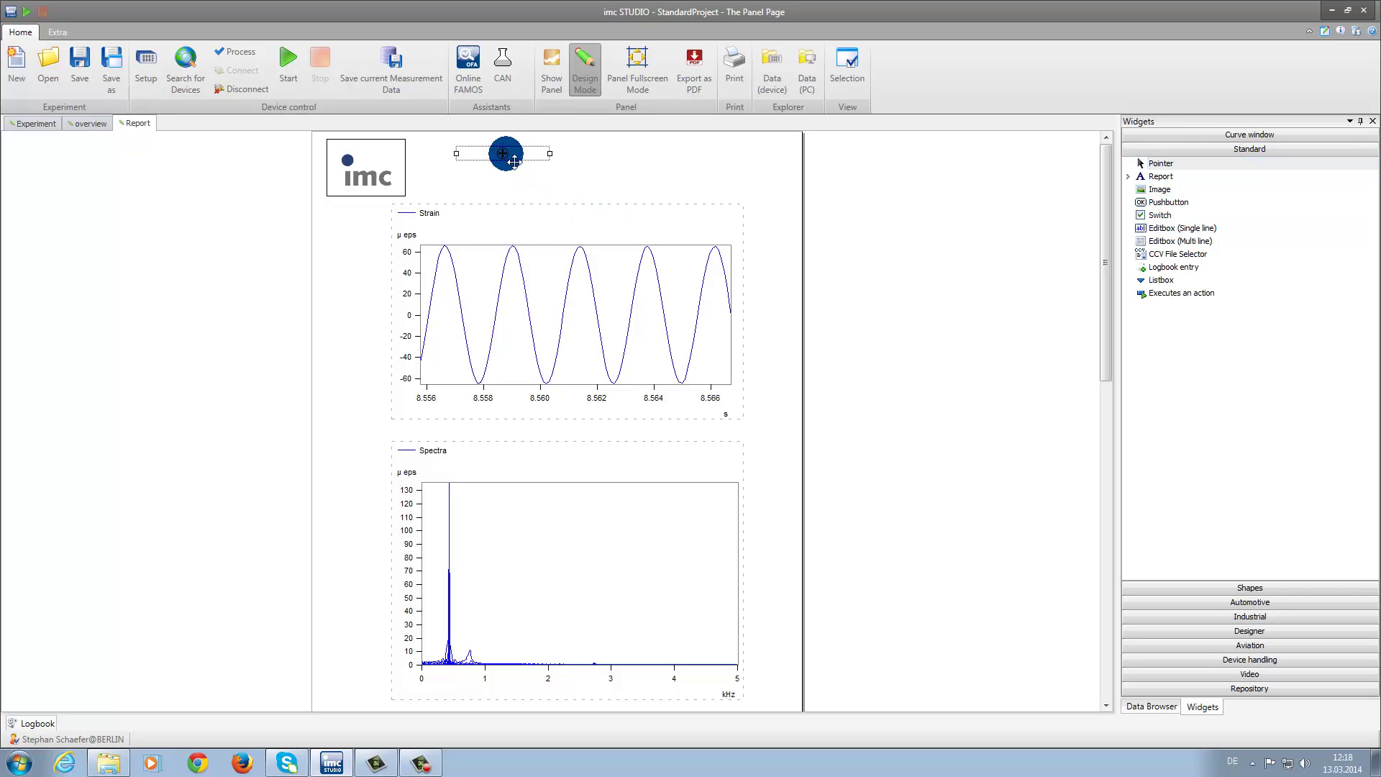
{"action": "double_click", "coordinate": [506, 154]}
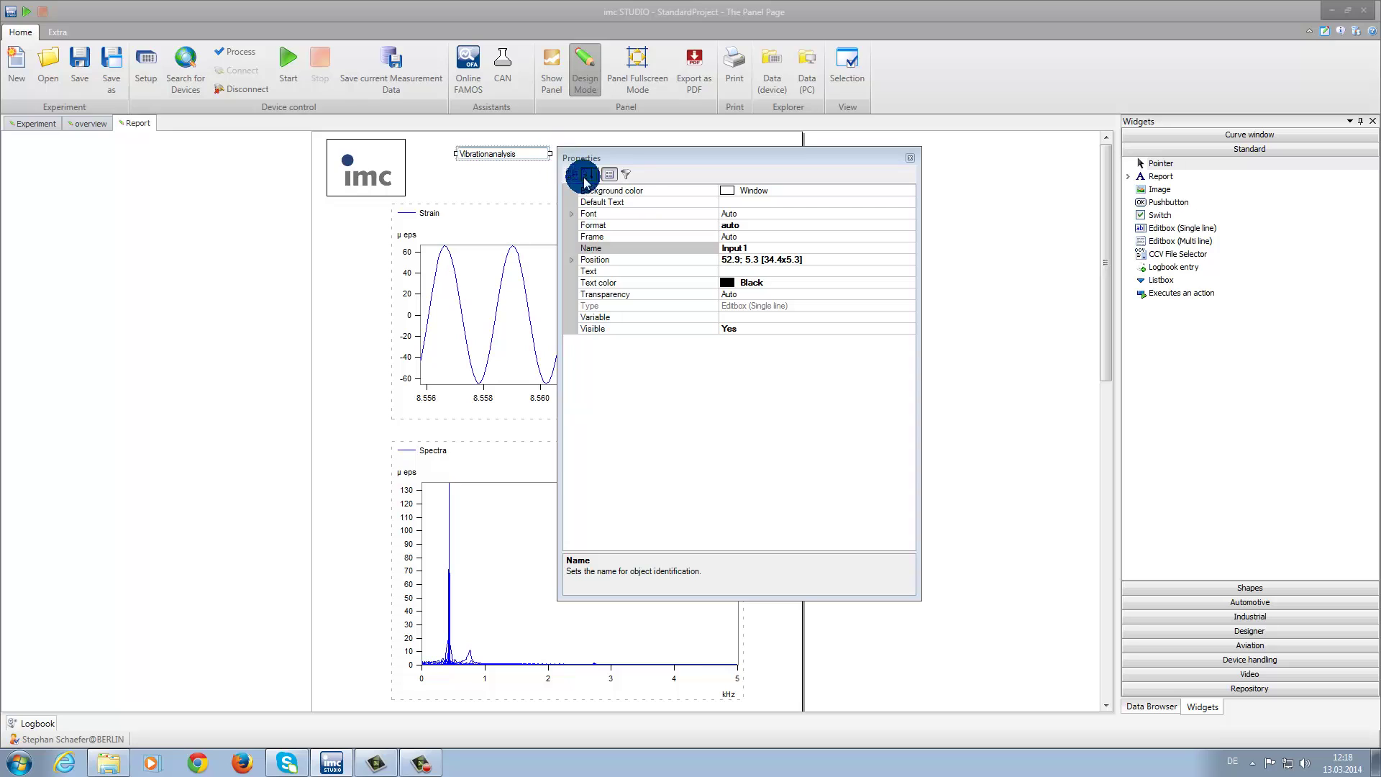
{"action": "left_click", "coordinate": [615, 180]}
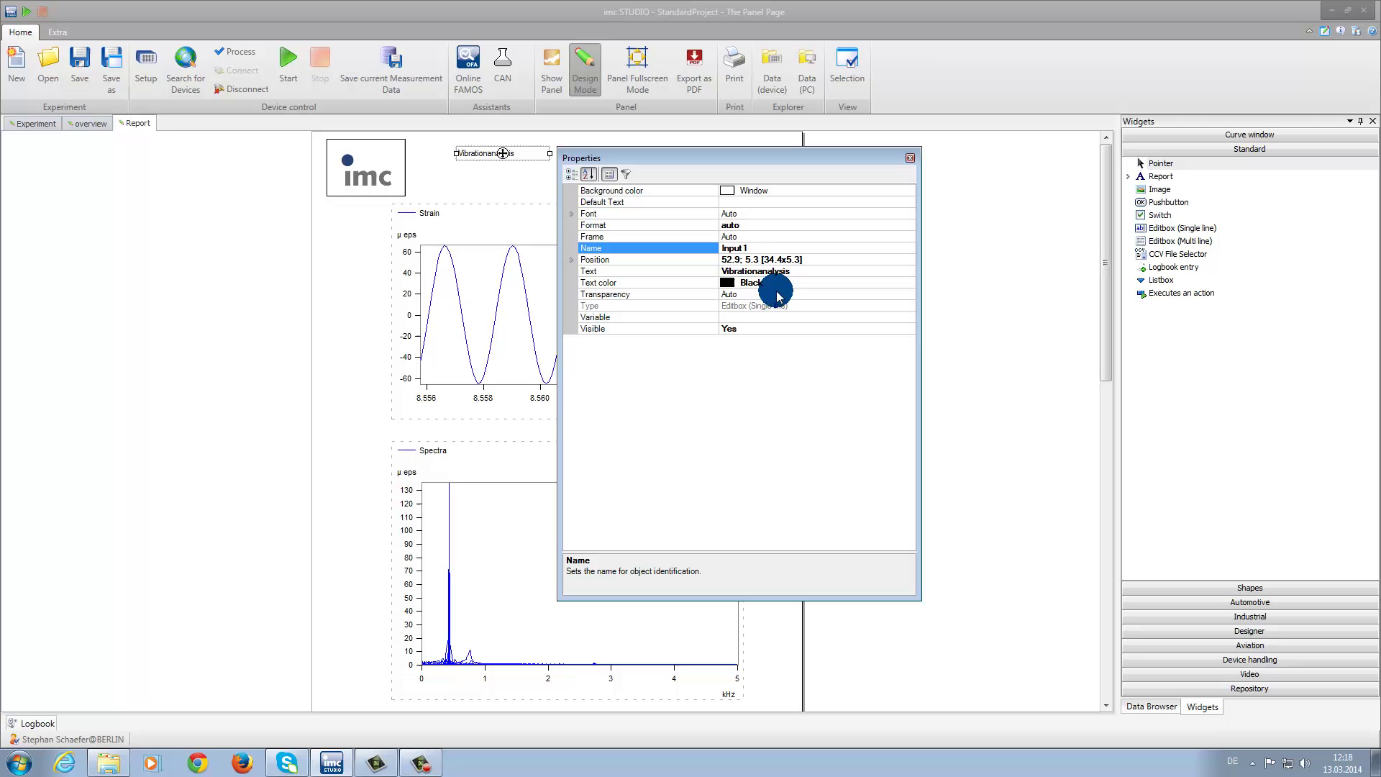
- Set the title text's font size to 22
{"action": "left_click", "coordinate": [574, 176]}
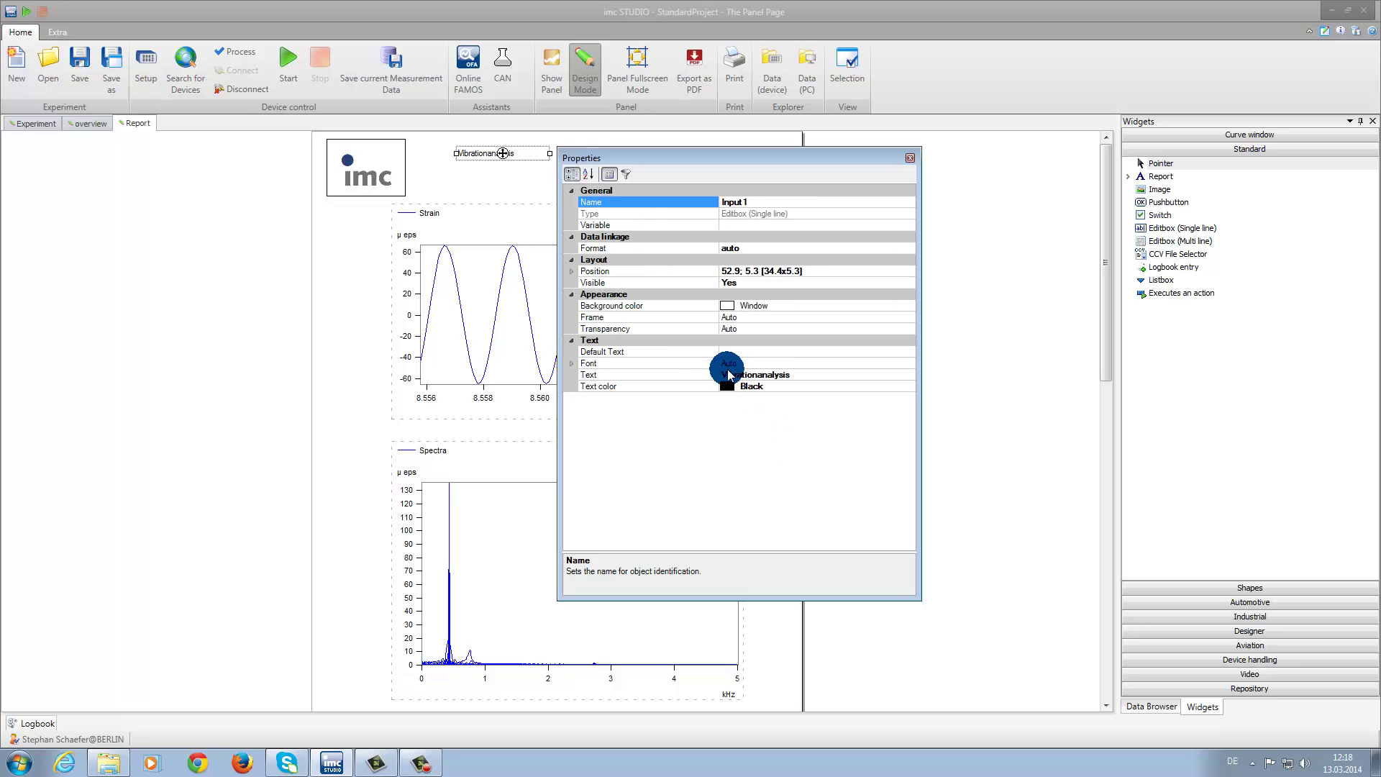
{"action": "left_click", "coordinate": [709, 363]}
{"action": "left_click", "coordinate": [911, 364]}
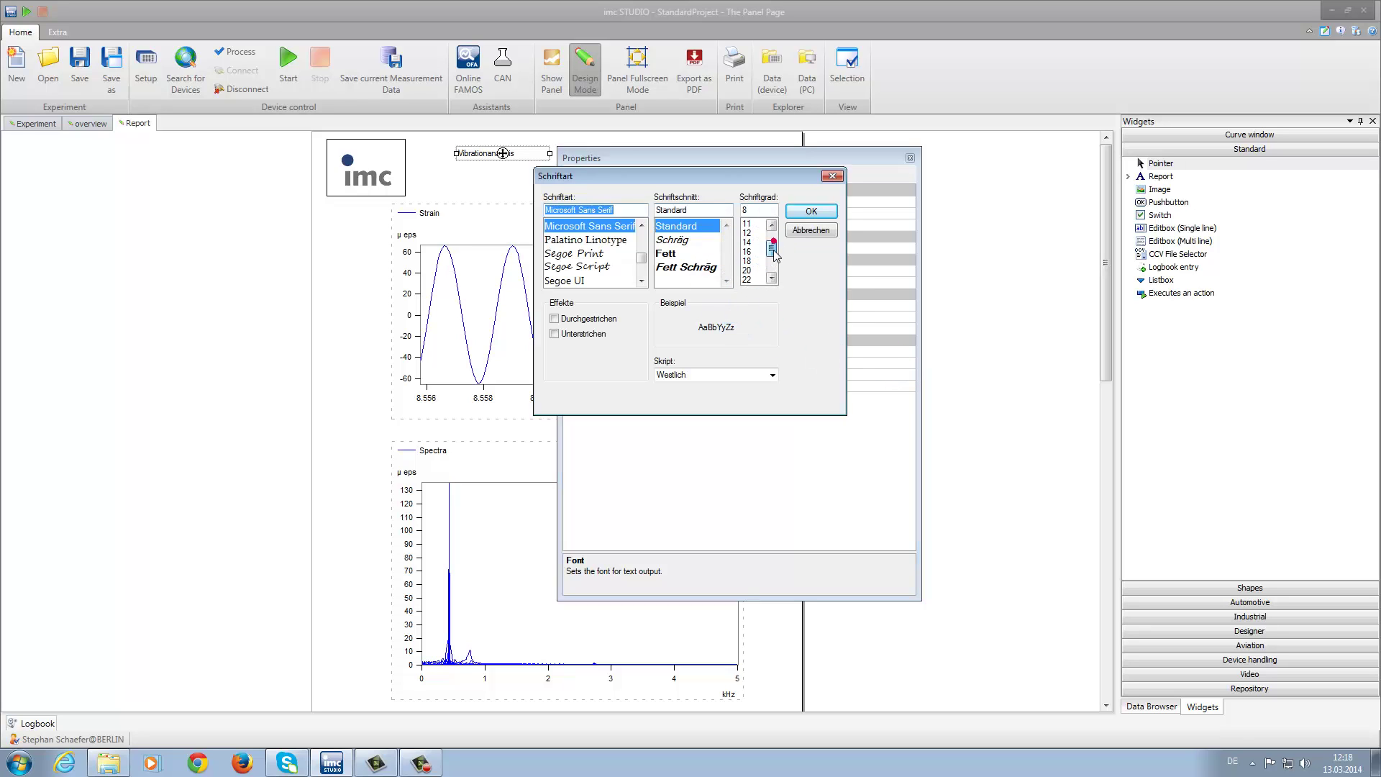
{"action": "scroll", "coordinate": [770, 253], "scroll_direction": "down", "scroll_amount": 1}
{"action": "left_click", "coordinate": [748, 260]}
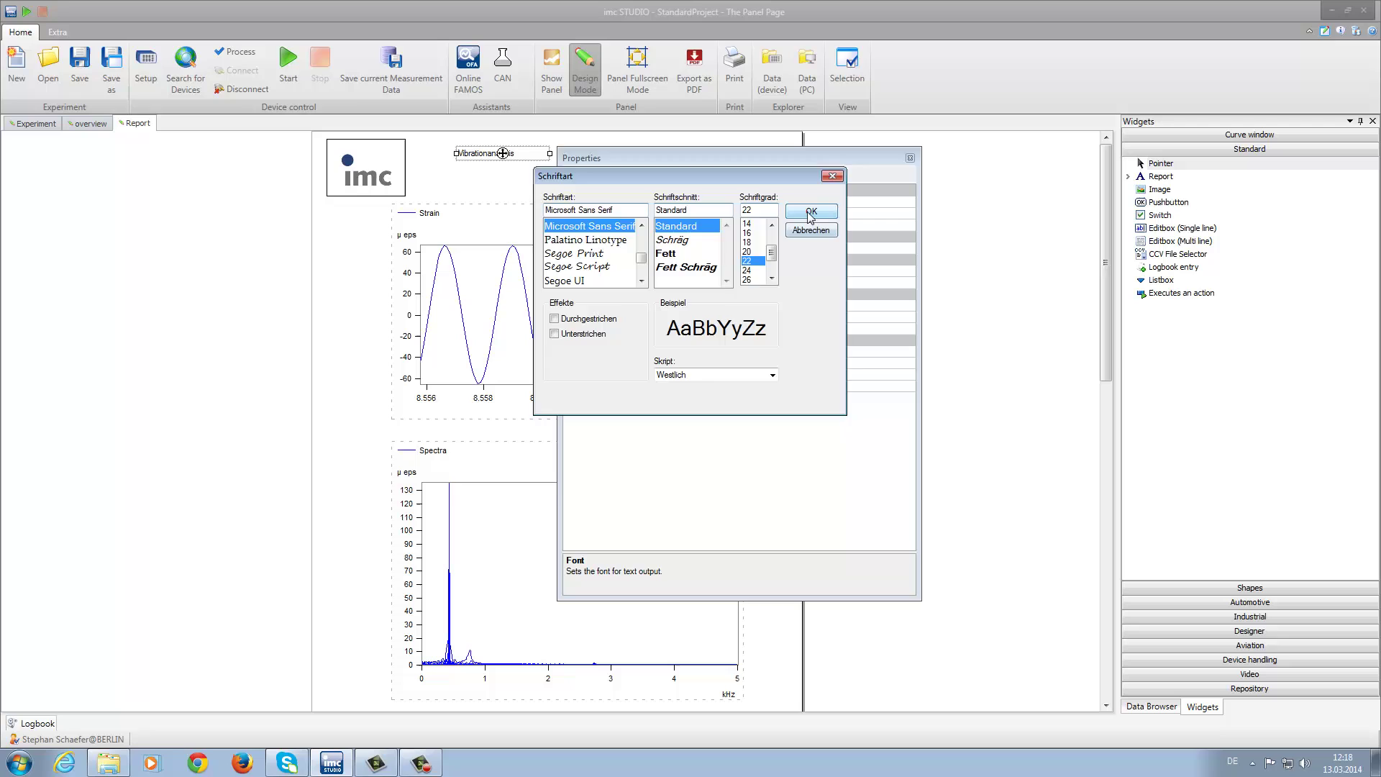
{"action": "left_click", "coordinate": [811, 214]}
{"action": "left_click", "coordinate": [910, 158]}
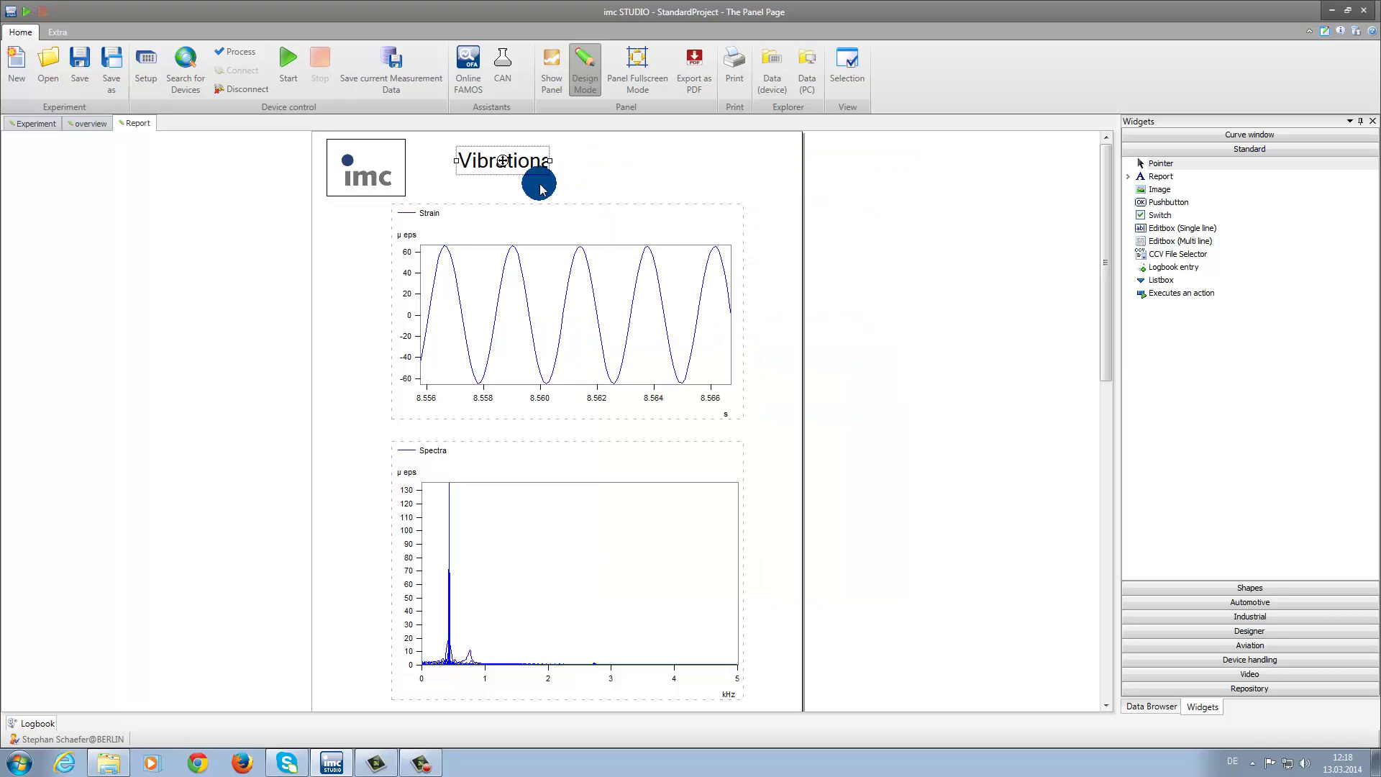
- Widen the title box so 'Vibrationanalysis' shows in full, then deselect it
{"action": "left_click_drag", "start_coordinate": [550, 161], "coordinate": [630, 167]}
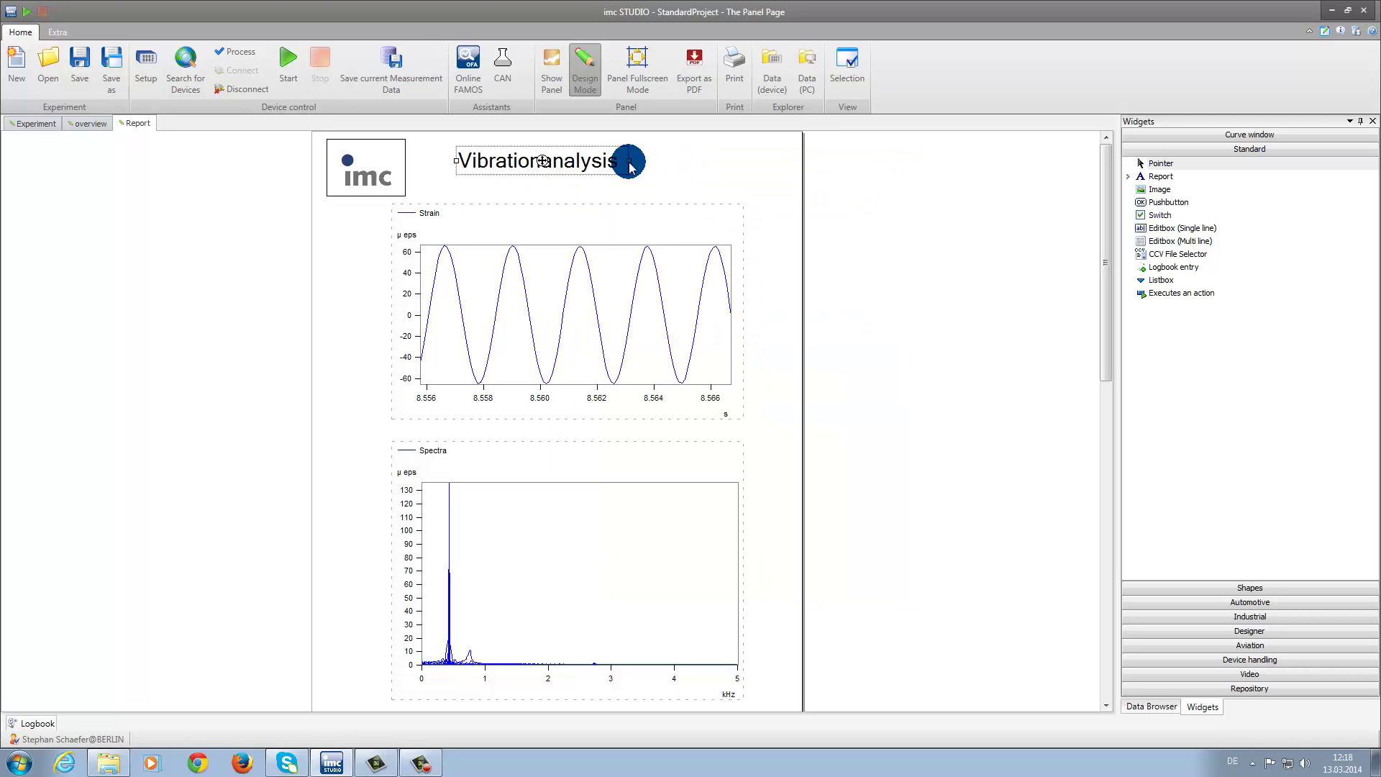
{"action": "left_click", "coordinate": [357, 334]}
{"action": "left_click", "coordinate": [309, 487]}
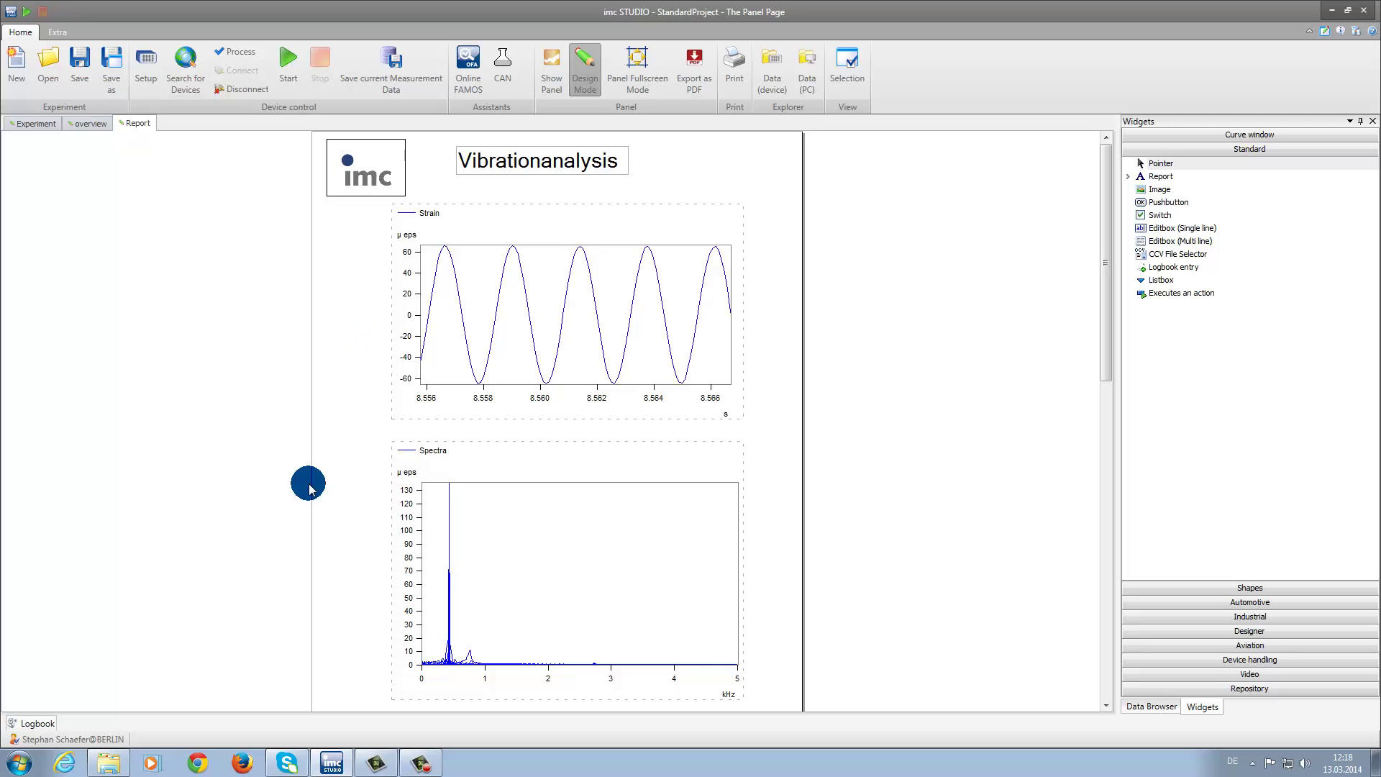
{"action": "mouse_move", "coordinate": [309, 487]}
{"action": "left_mouse_down"}
{"action": "mouse_move", "coordinate": [363, 479]}
{"action": "mouse_move", "coordinate": [383, 509]}
{"action": "mouse_move", "coordinate": [361, 444]}
{"action": "mouse_move", "coordinate": [446, 434]}
{"action": "left_mouse_up"}
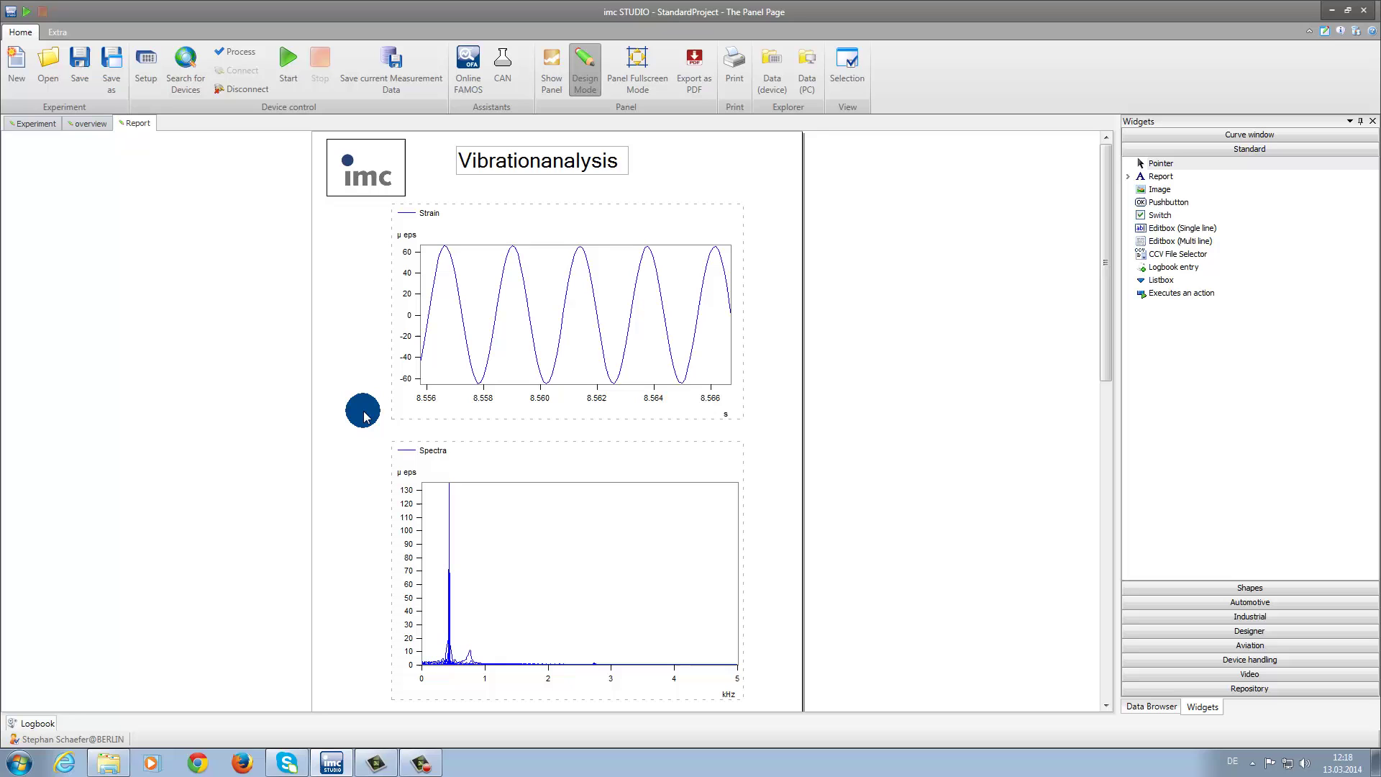
- Run a short measurement with Start and Stop to fill the Strain and Spectra plots
{"action": "left_click", "coordinate": [288, 62]}
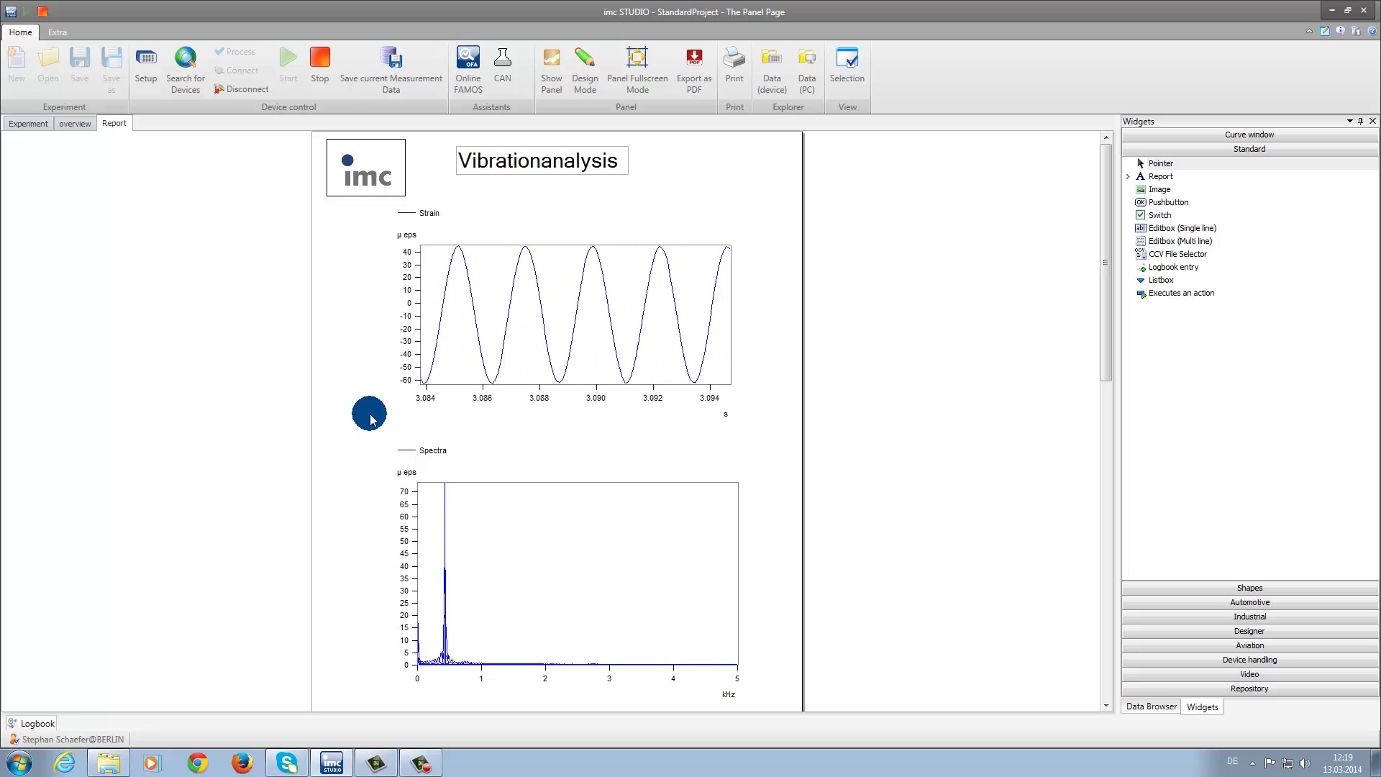
{"action": "left_click", "coordinate": [321, 64]}
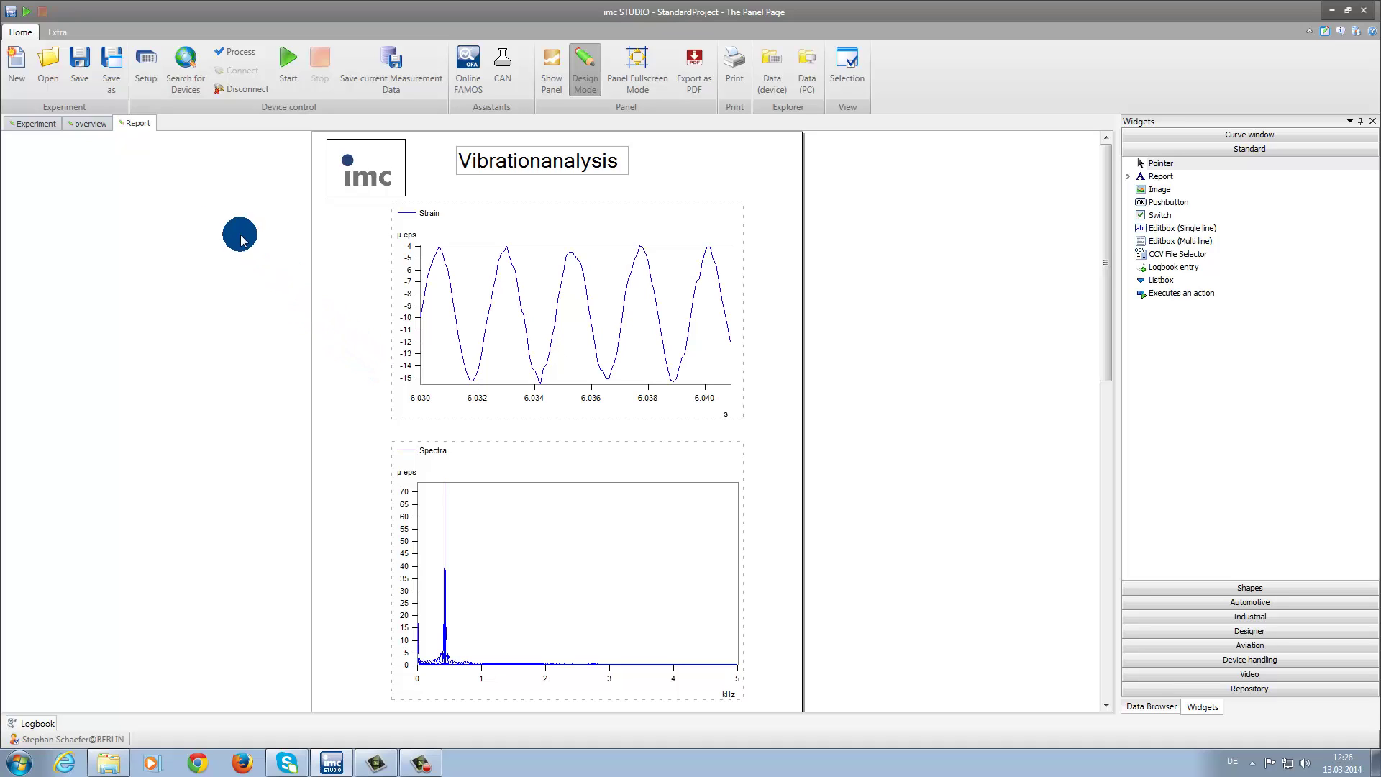
- Apply a fuller workspace layout chosen from the Extra tab's View selection box
{"action": "left_click", "coordinate": [58, 33]}
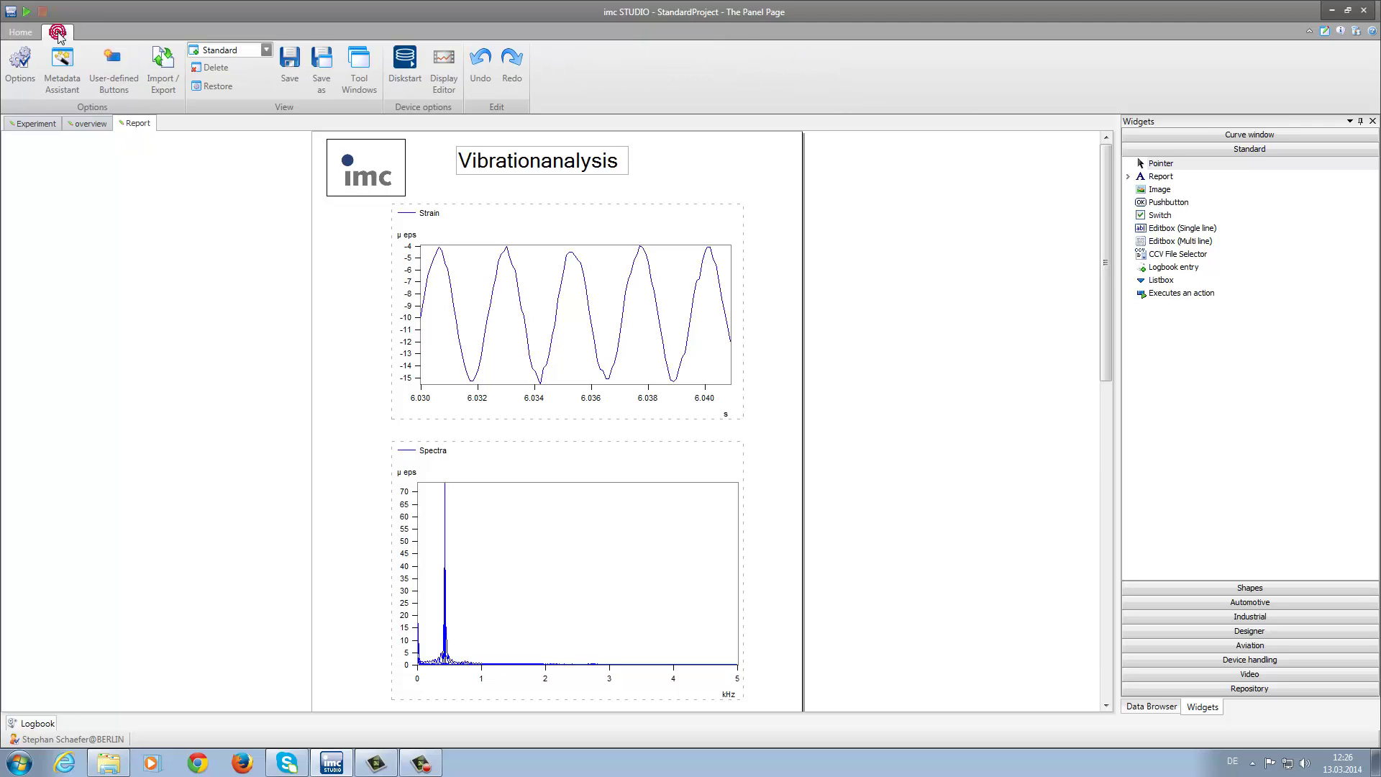
{"action": "left_click", "coordinate": [266, 49]}
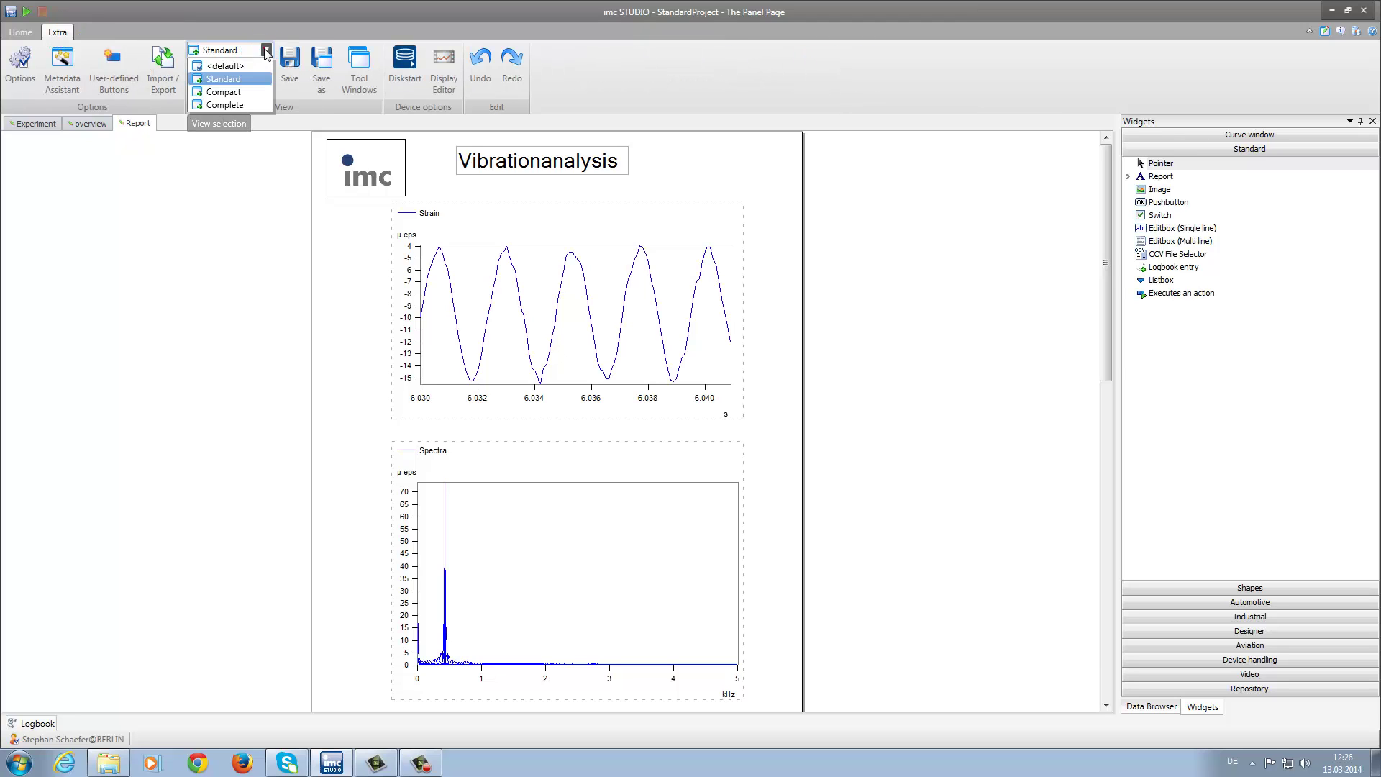
{"action": "left_click", "coordinate": [242, 105]}
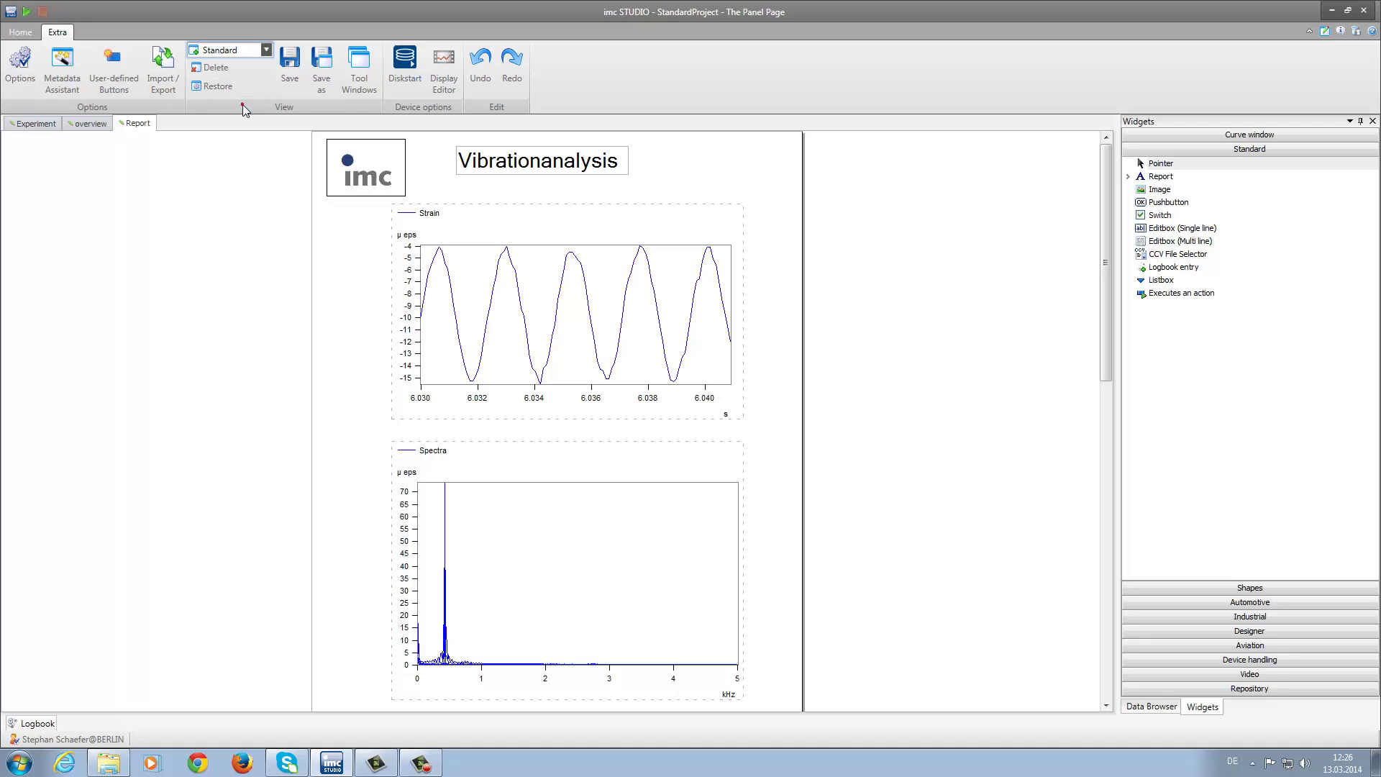
{"action": "left_click", "coordinate": [267, 55]}
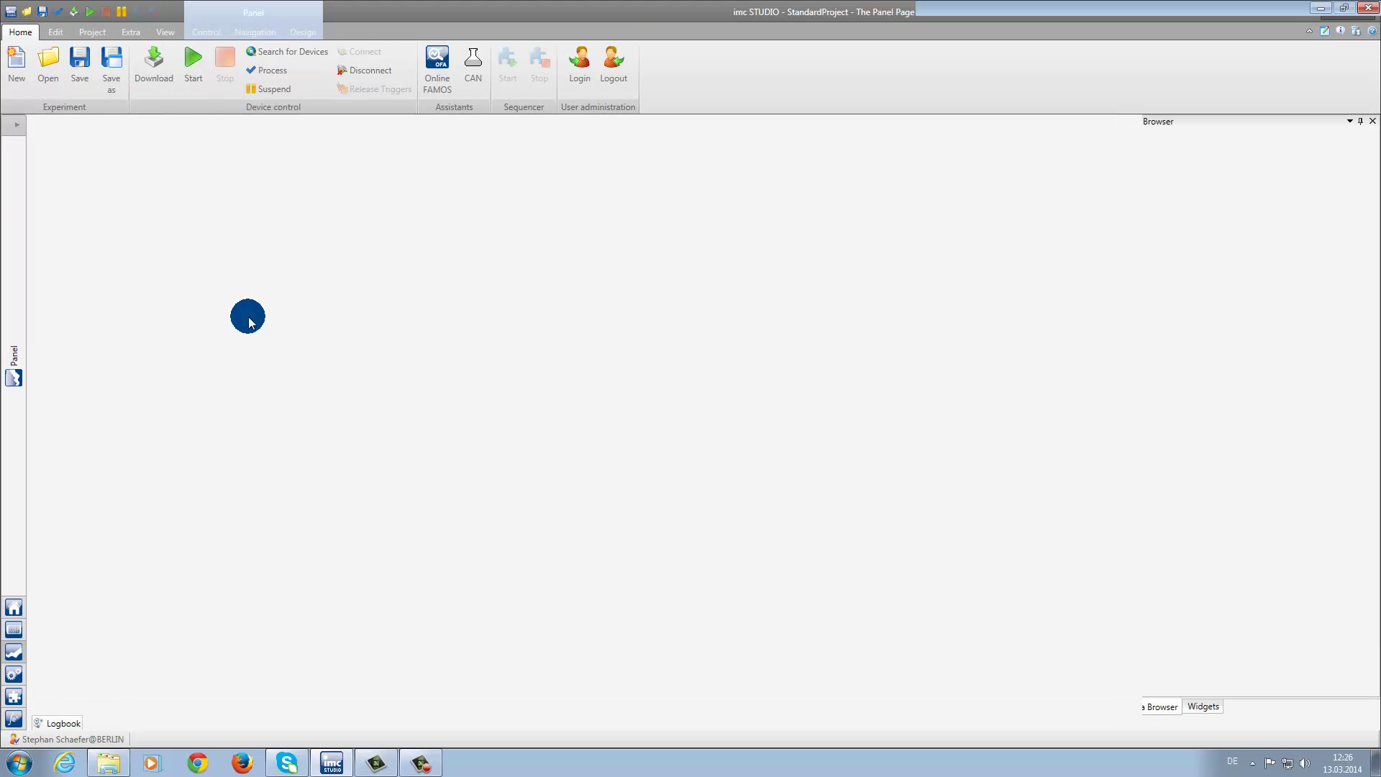
- Open the Sequencer and add 'Open experiment/Start measurement' as its first step
{"action": "left_click", "coordinate": [14, 696]}
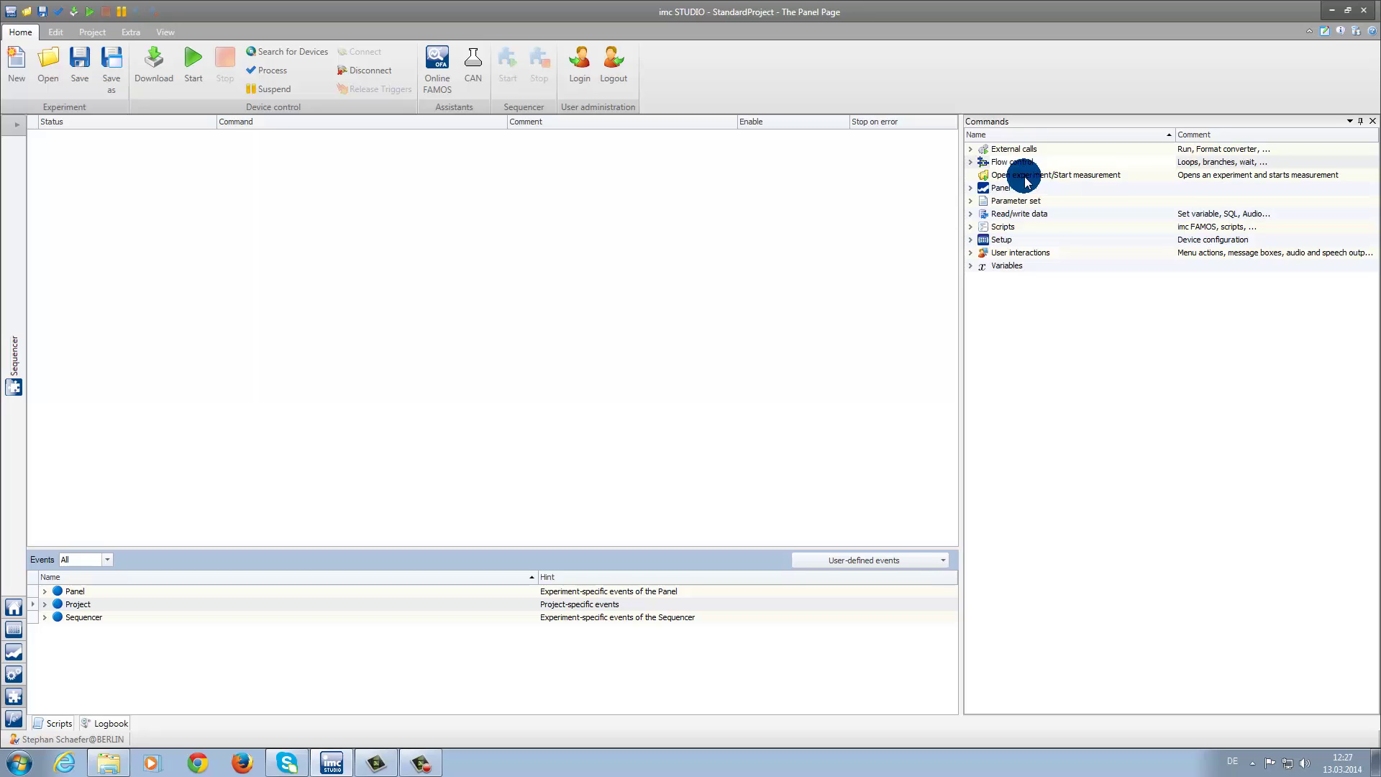
{"action": "left_click_drag", "start_coordinate": [1032, 177], "coordinate": [183, 171]}
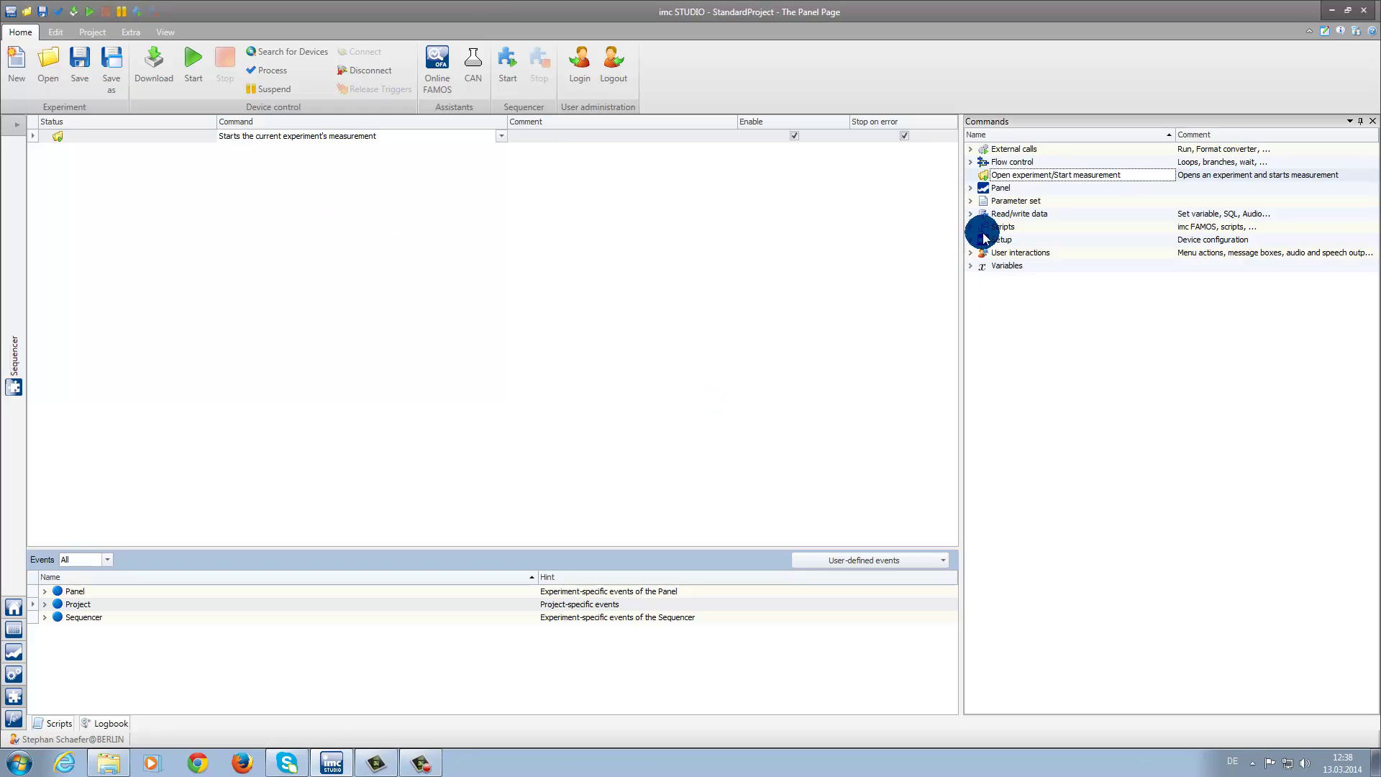
- Add a 'Browse in workspace' step from User interactions with Page set to Panel/Report
{"action": "left_click", "coordinate": [971, 253]}
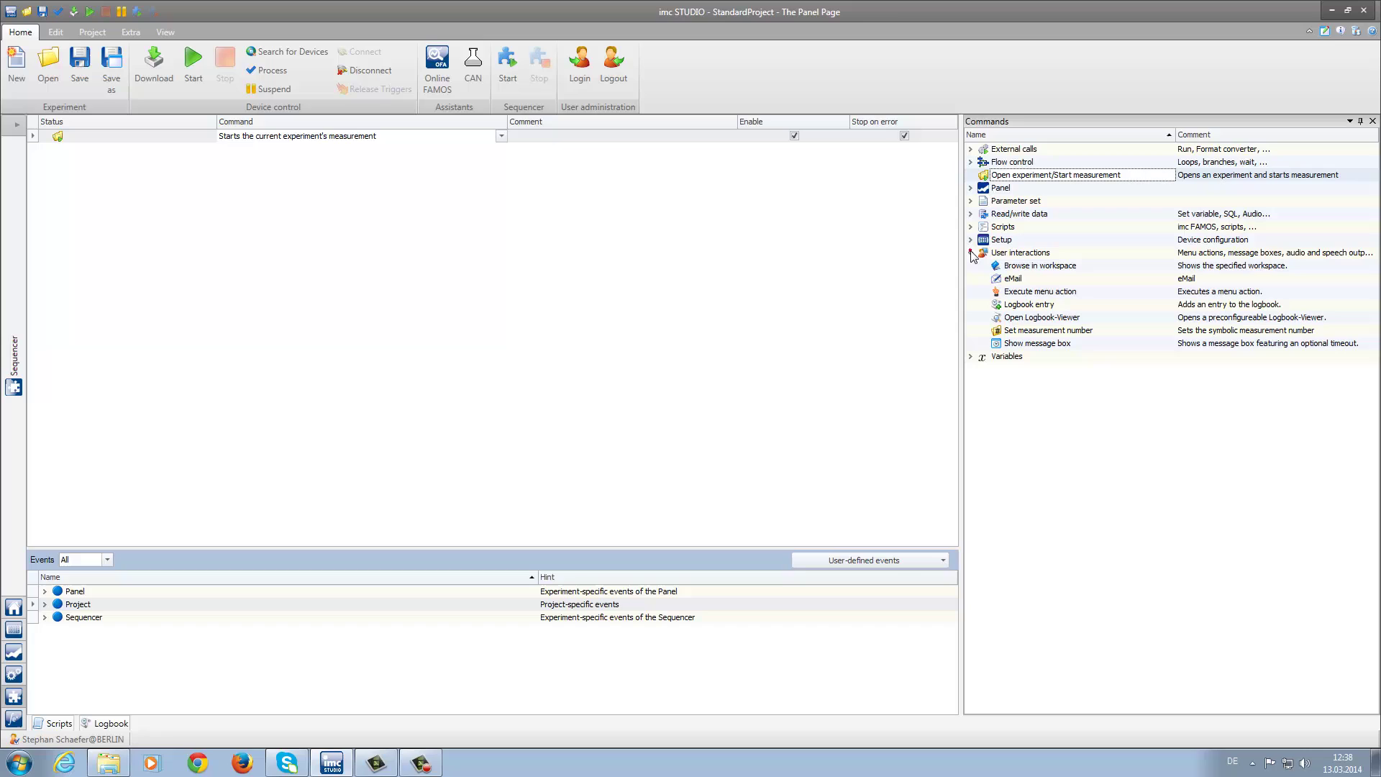
{"action": "left_click", "coordinate": [1030, 266]}
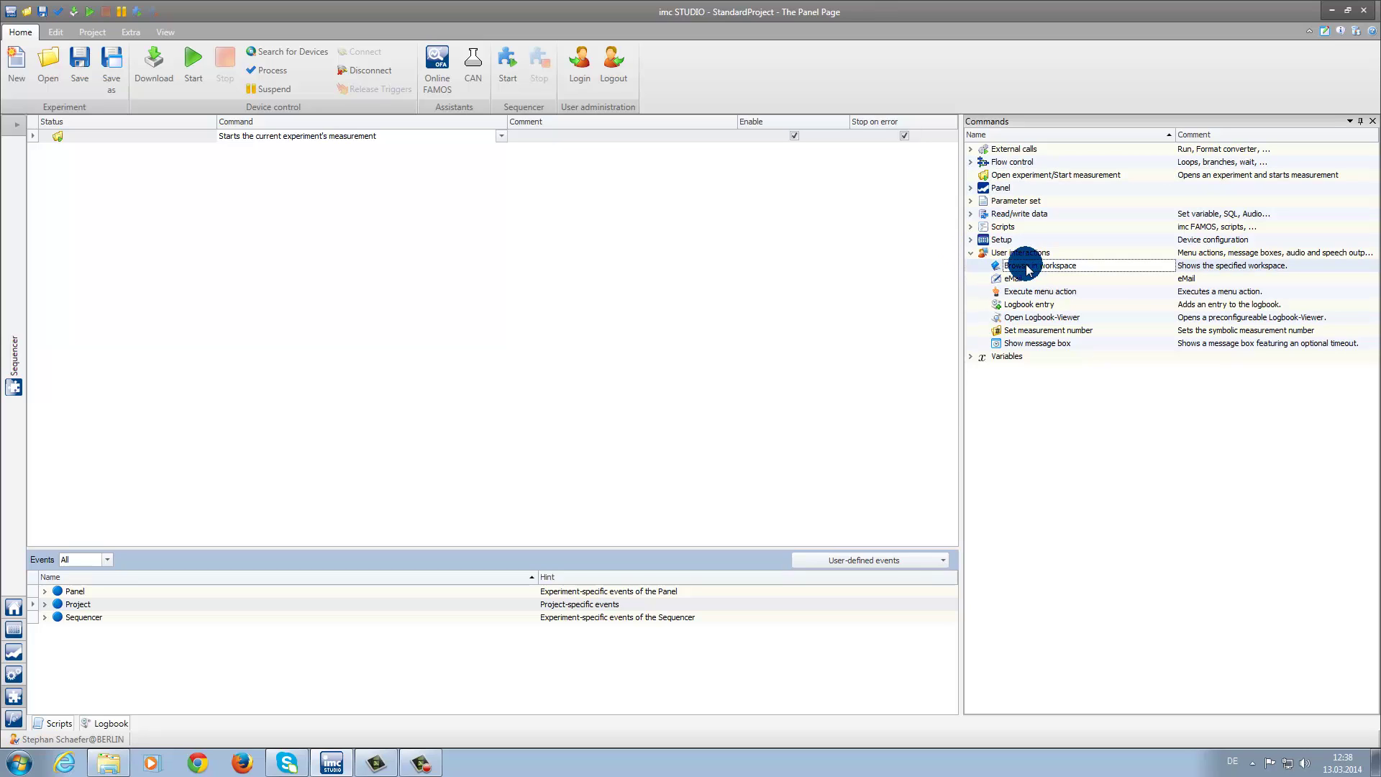
{"action": "left_click_drag", "start_coordinate": [1027, 269], "coordinate": [272, 184]}
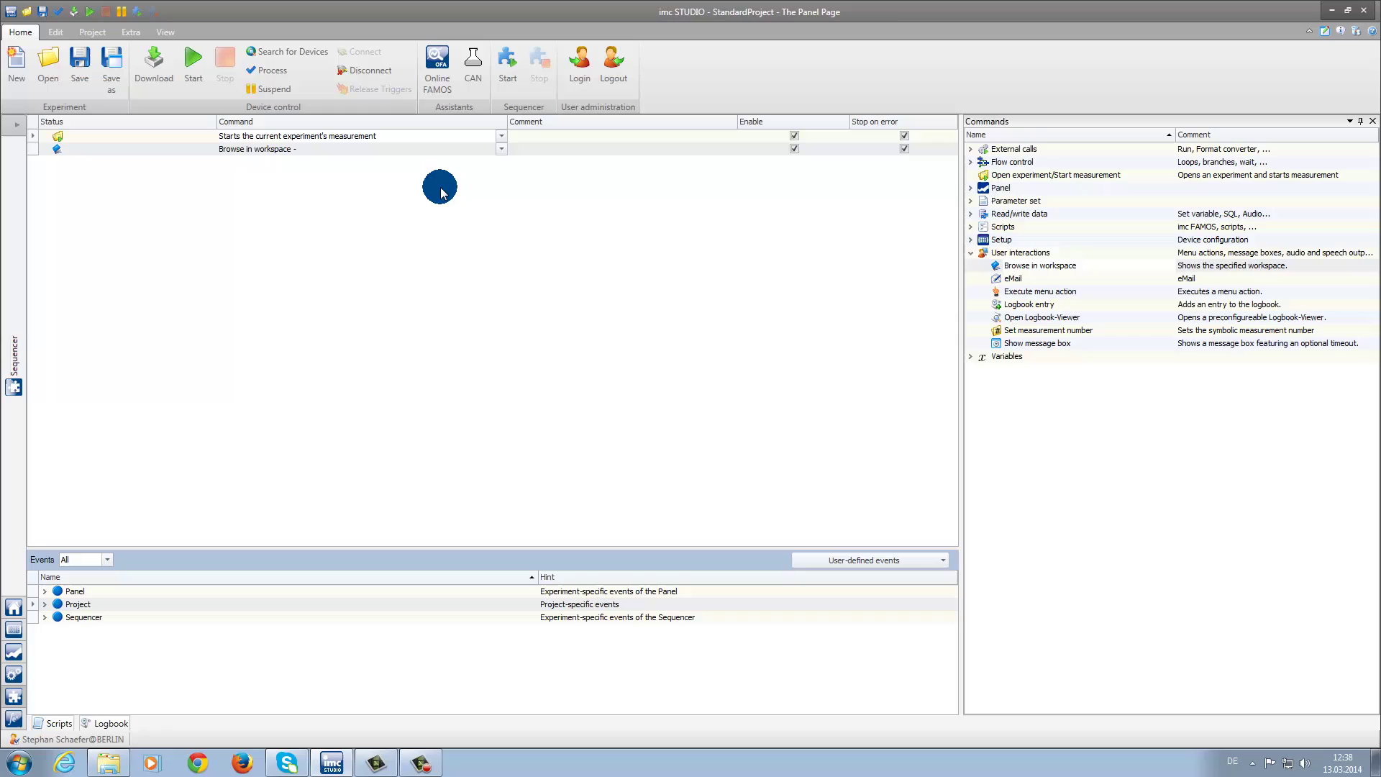
{"action": "left_click", "coordinate": [501, 149]}
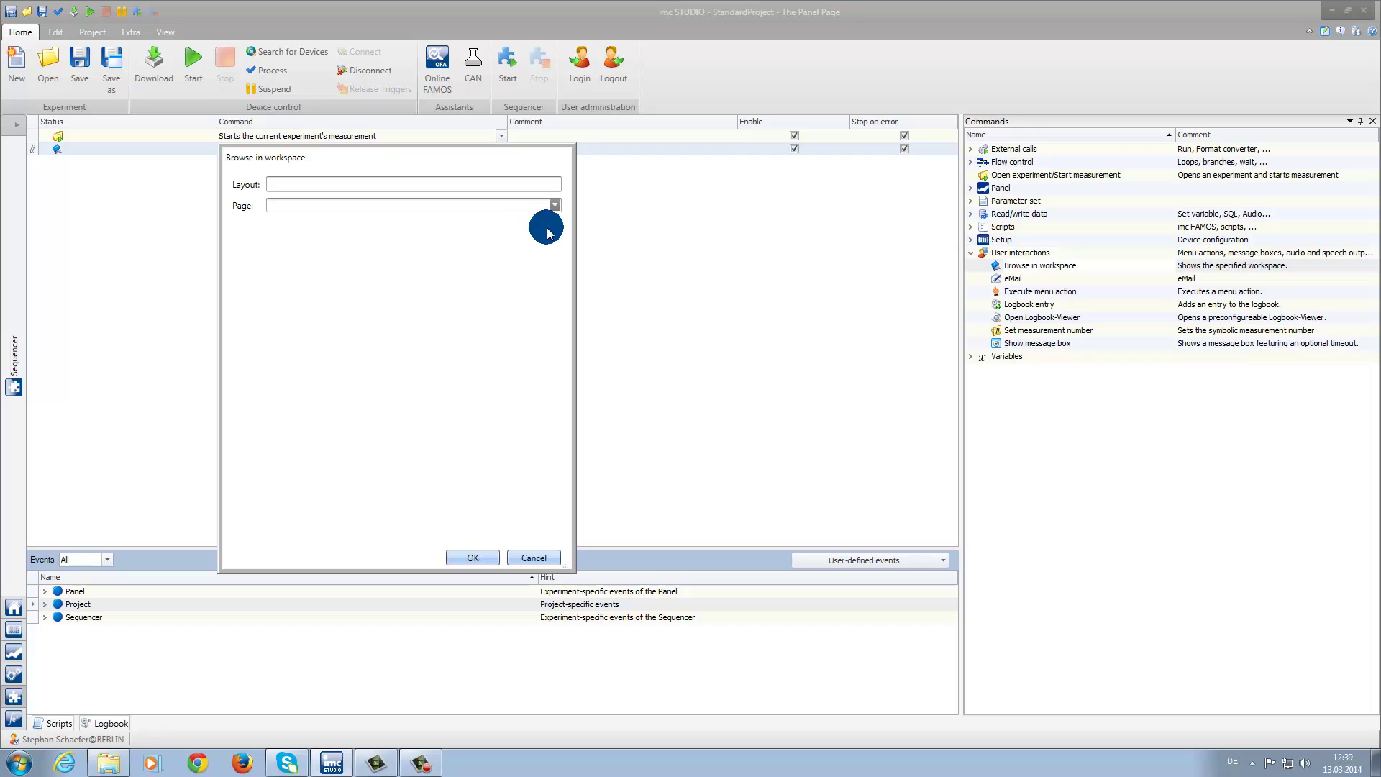
{"action": "left_click", "coordinate": [555, 208]}
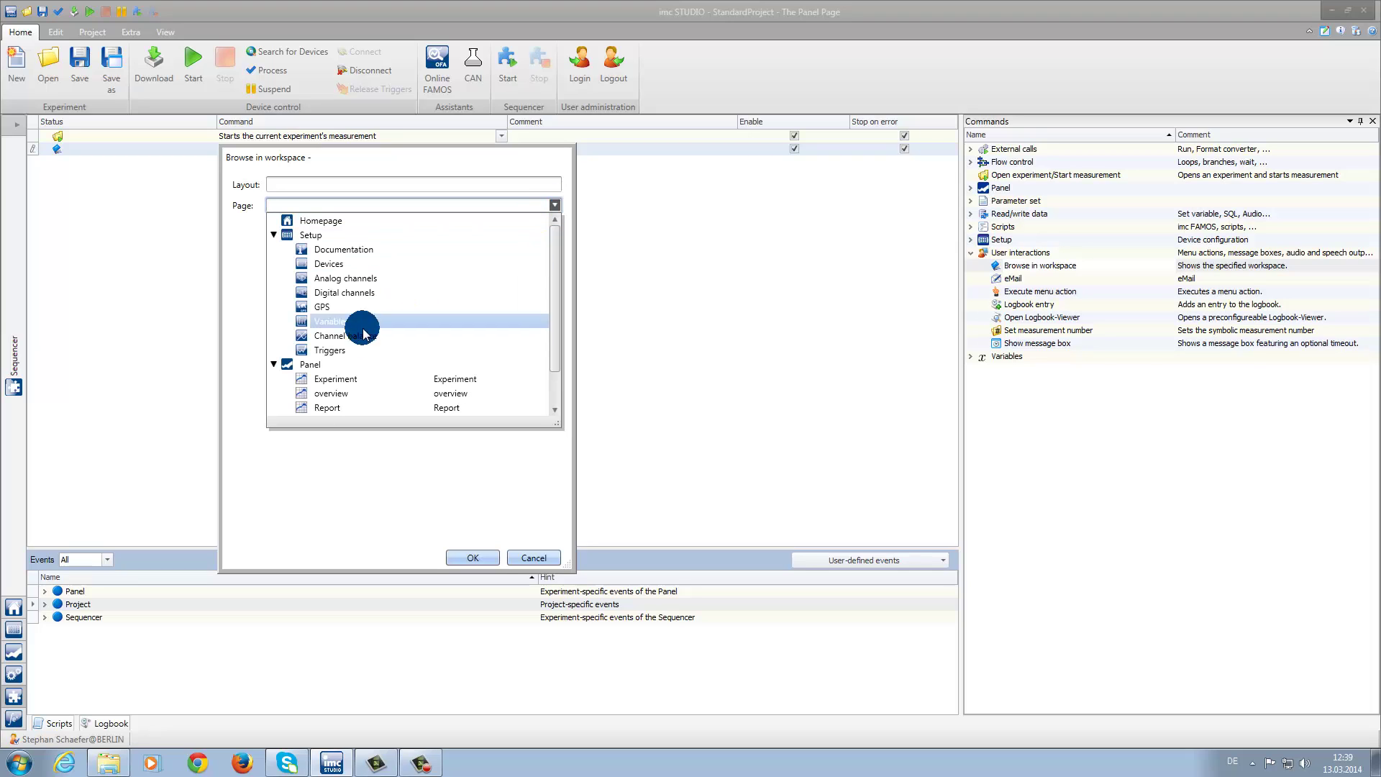
{"action": "left_click", "coordinate": [326, 408]}
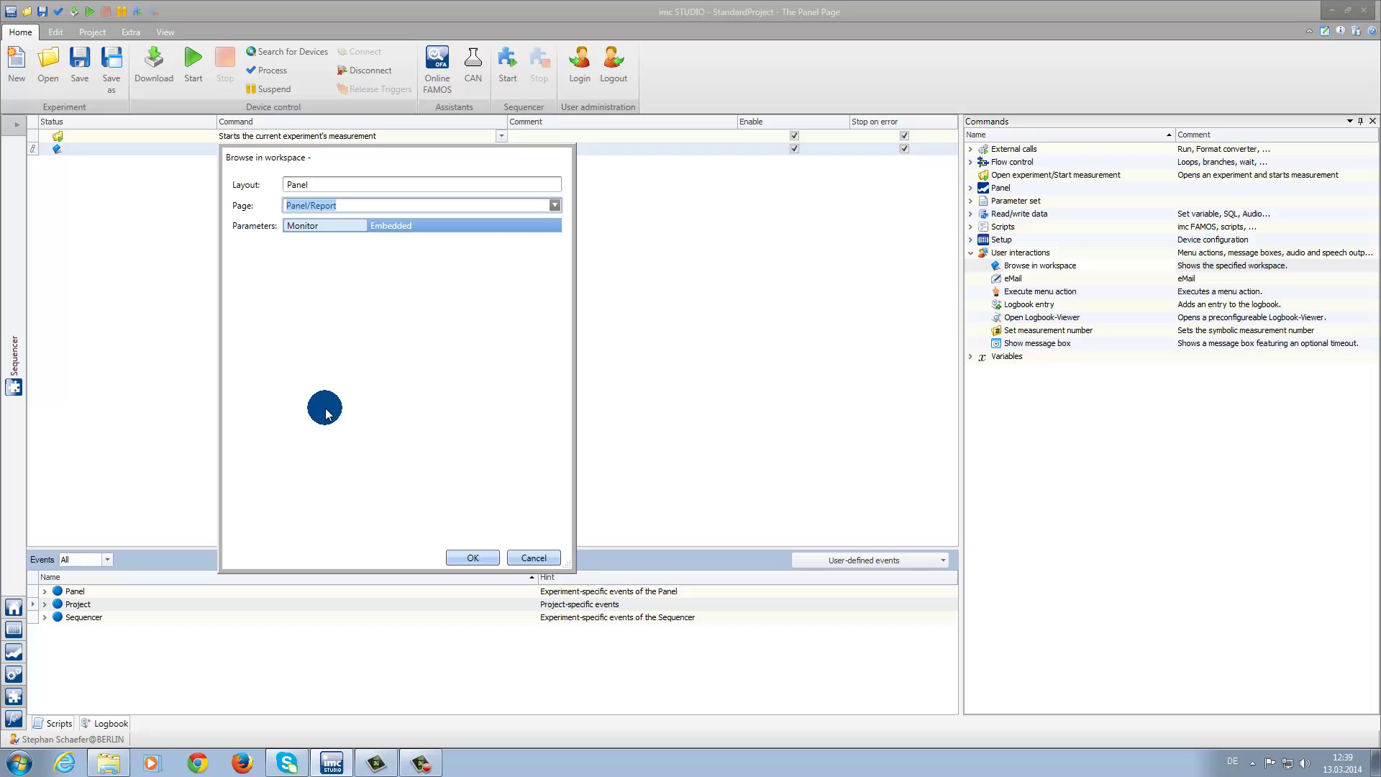
{"action": "left_click", "coordinate": [472, 558]}
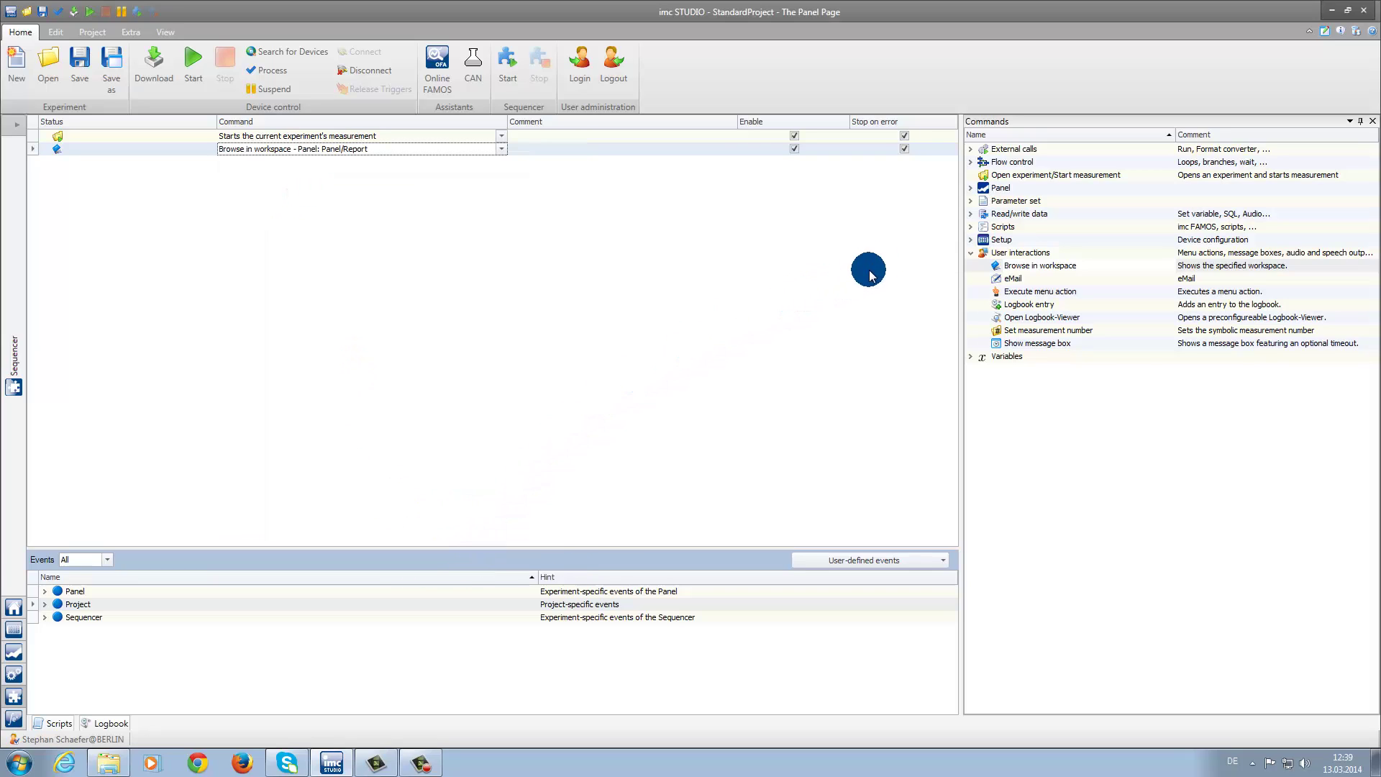
- Add an 'Export Panel page' step saving the Report page as PDF to Desktop\Report.pdf
{"action": "left_click", "coordinate": [971, 188]}
{"action": "left_click_drag", "start_coordinate": [1020, 214], "coordinate": [417, 199]}
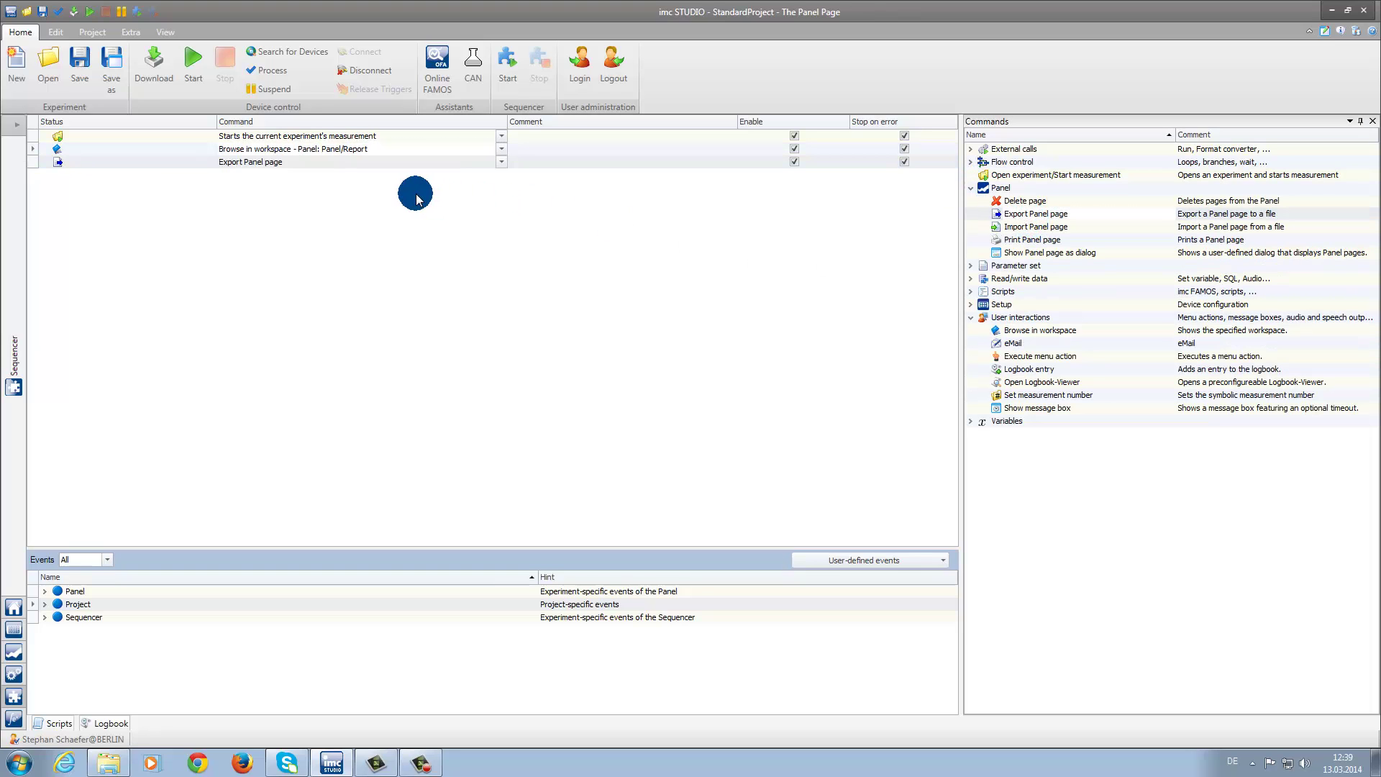
{"action": "left_click", "coordinate": [502, 164]}
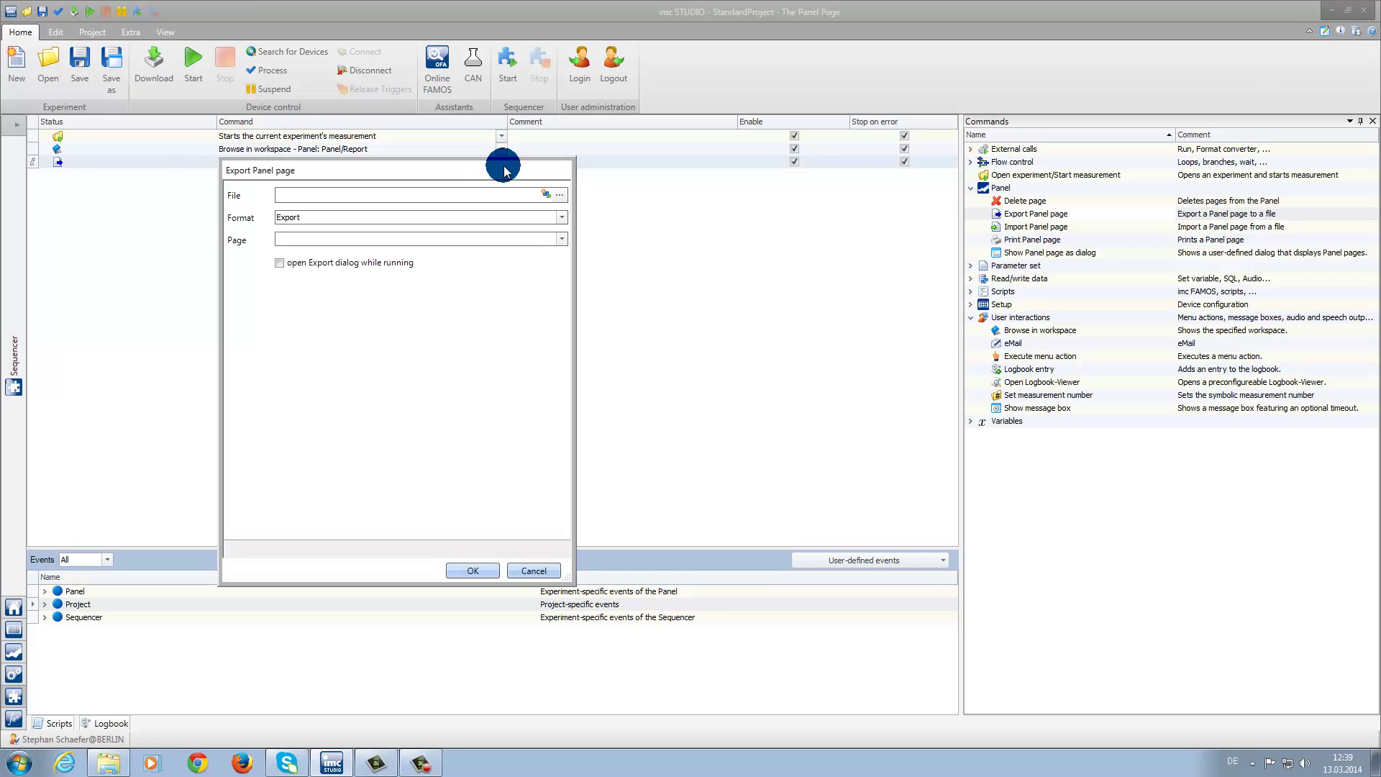
{"action": "left_click", "coordinate": [559, 217]}
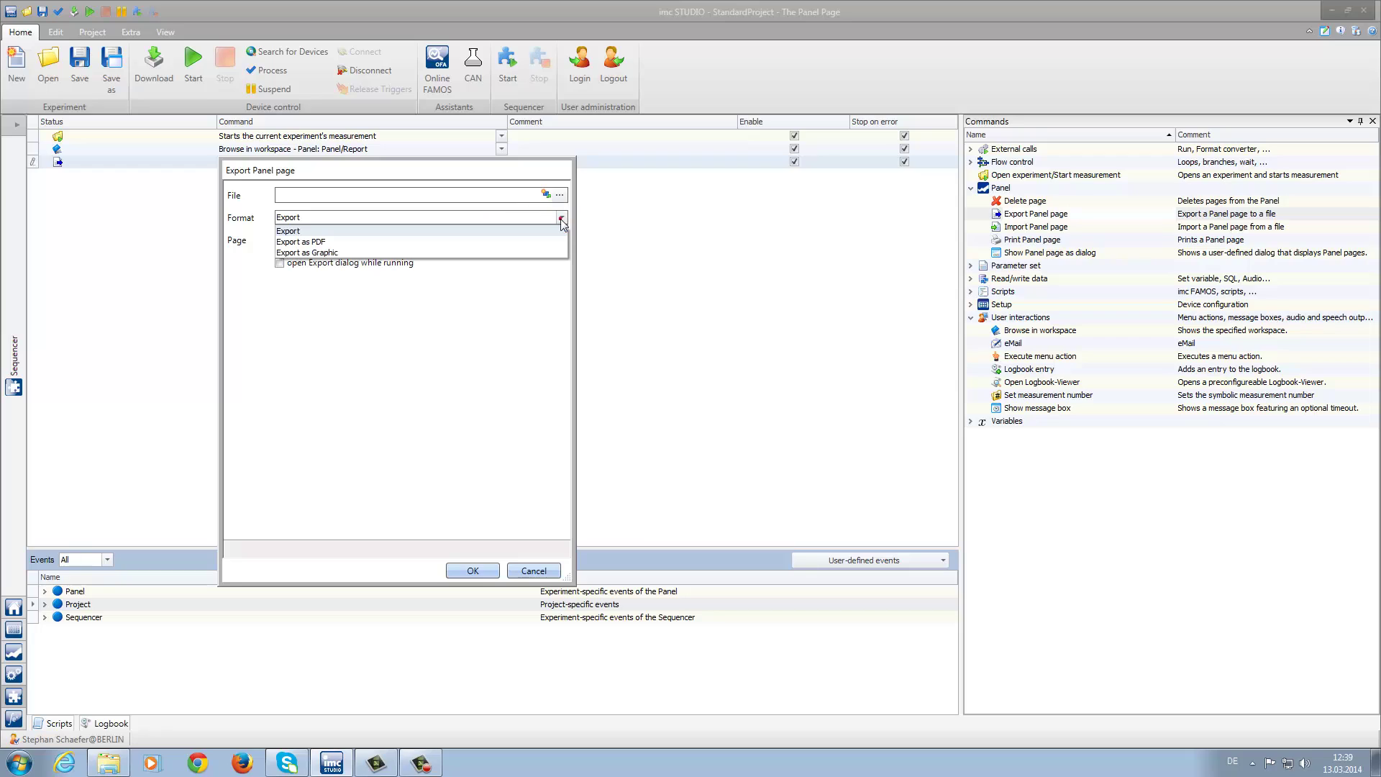
{"action": "left_click", "coordinate": [542, 243]}
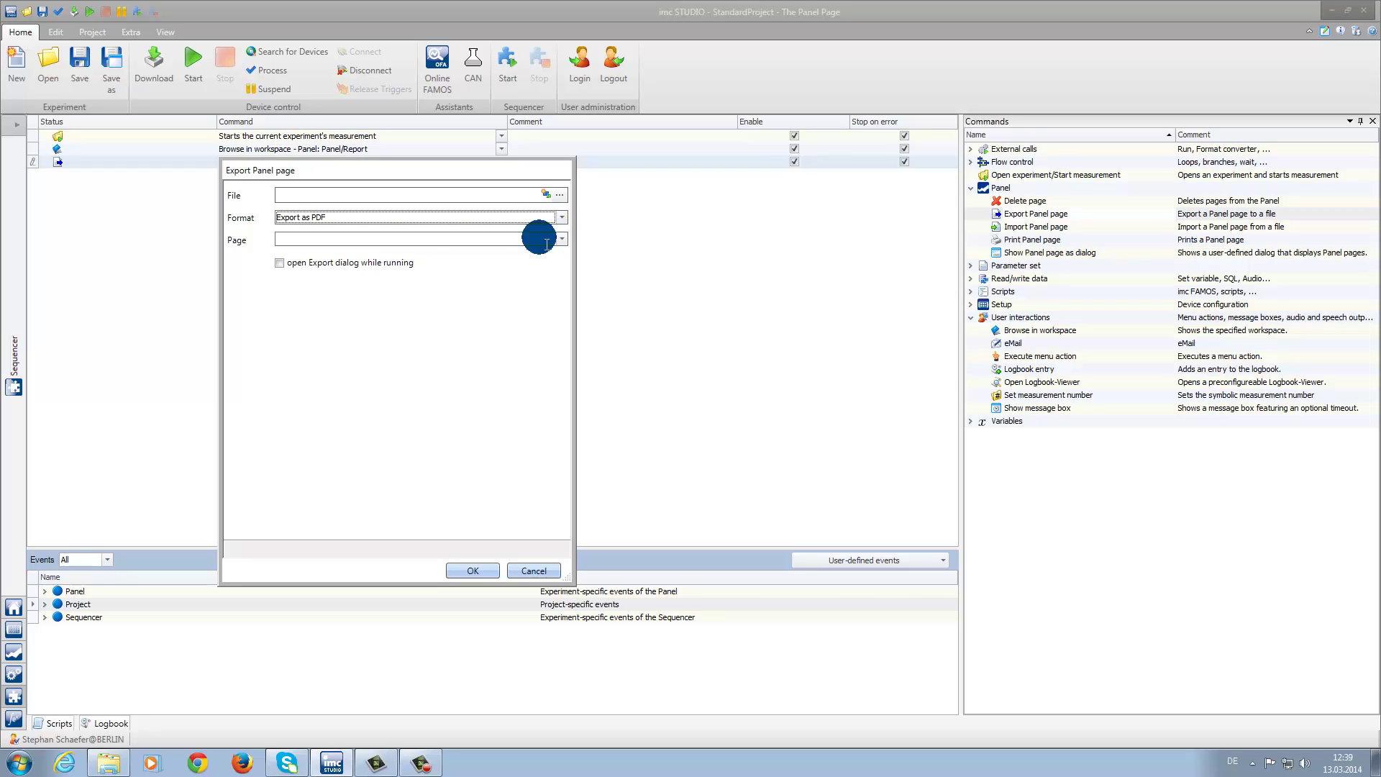
{"action": "left_click", "coordinate": [554, 197]}
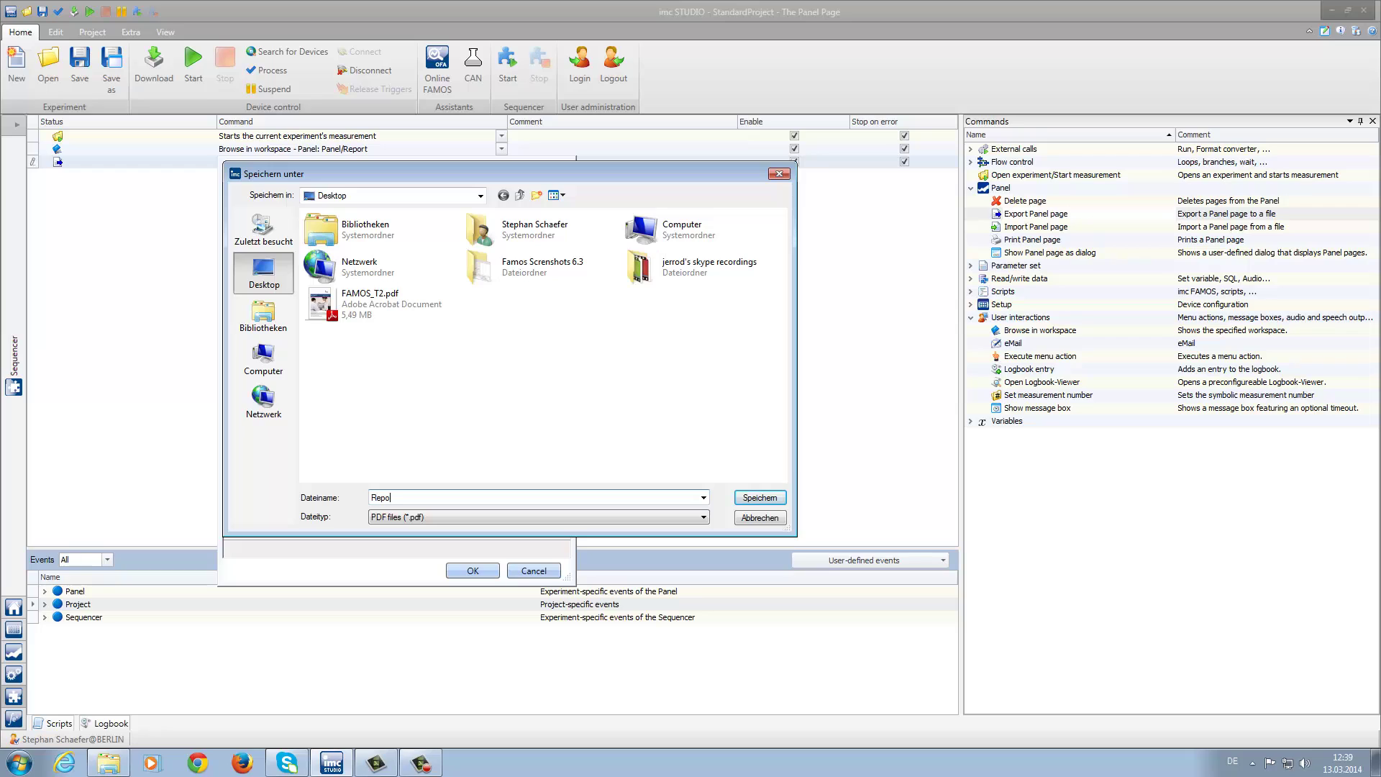
{"action": "left_click", "coordinate": [760, 498]}
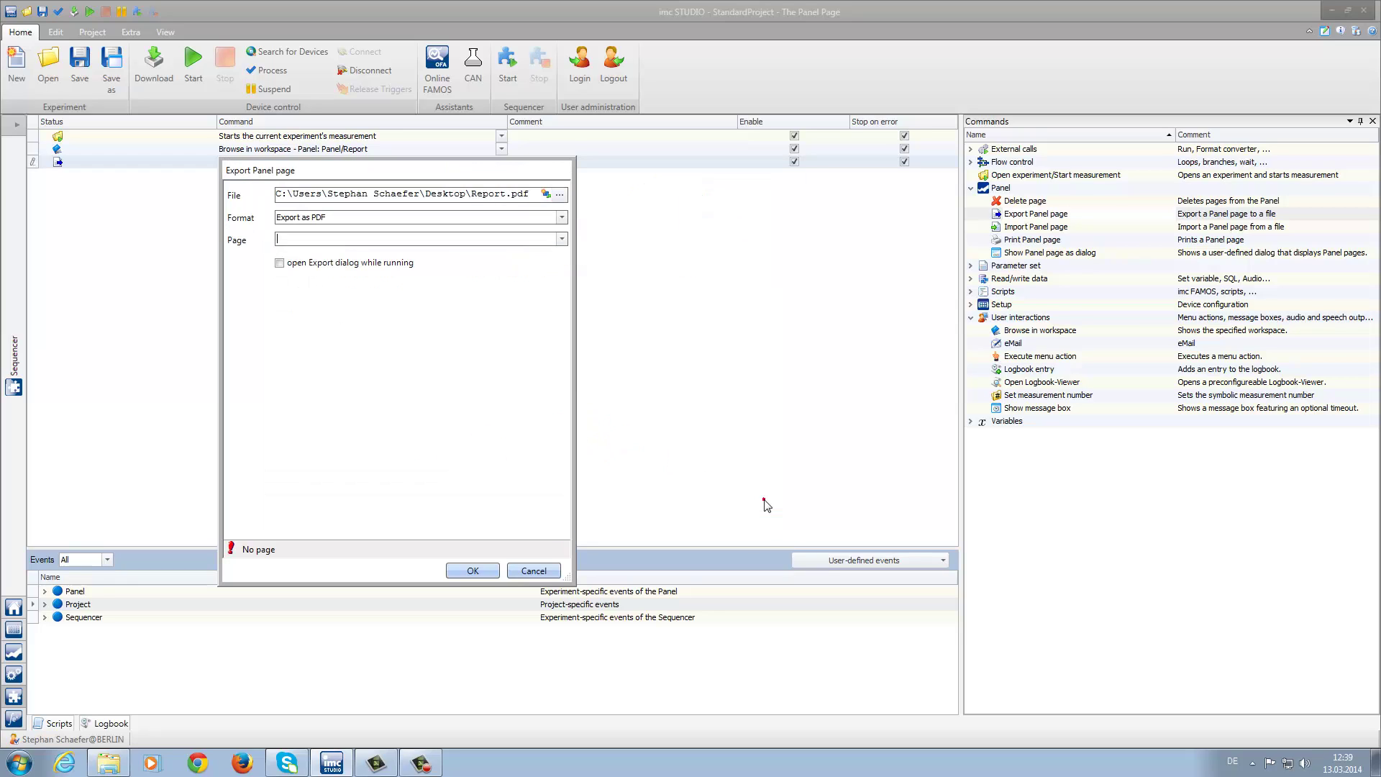
{"action": "left_click", "coordinate": [560, 241]}
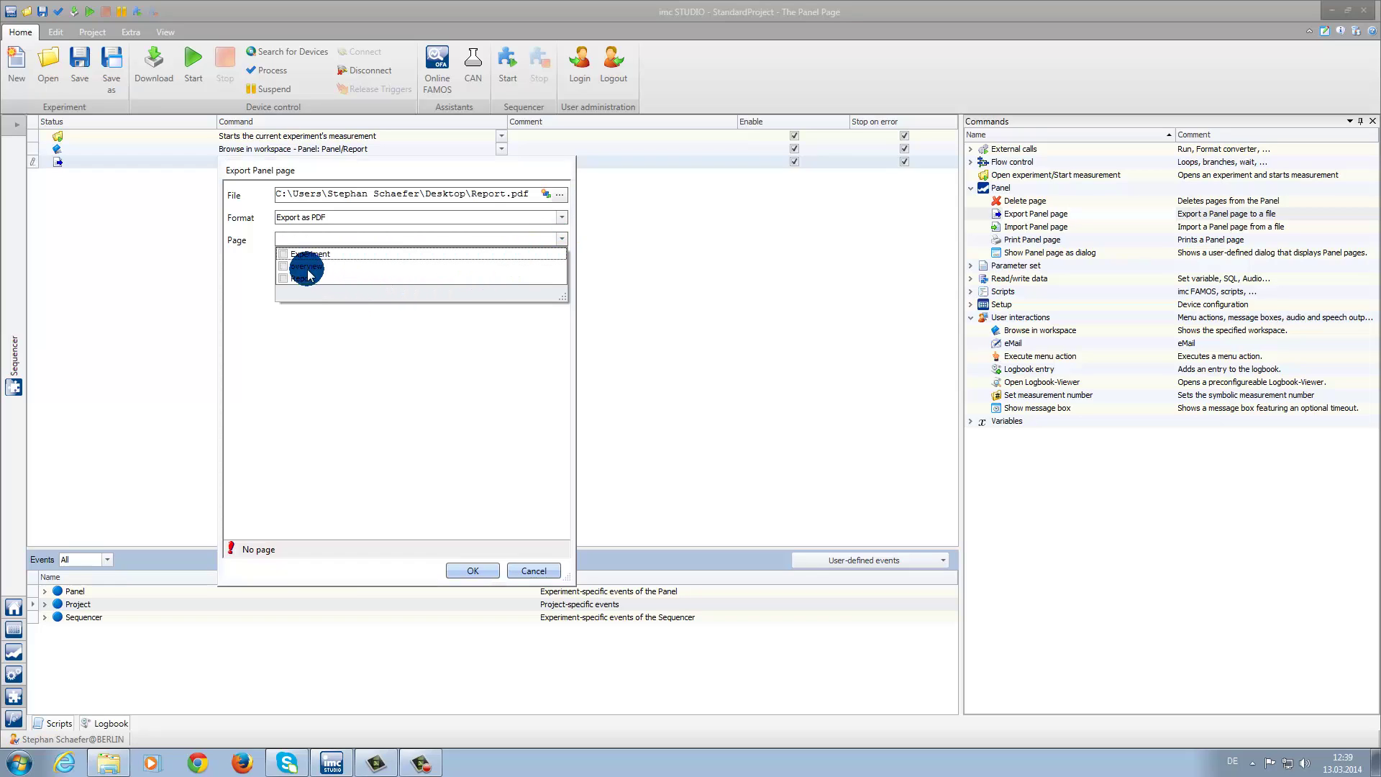
{"action": "left_click", "coordinate": [283, 279]}
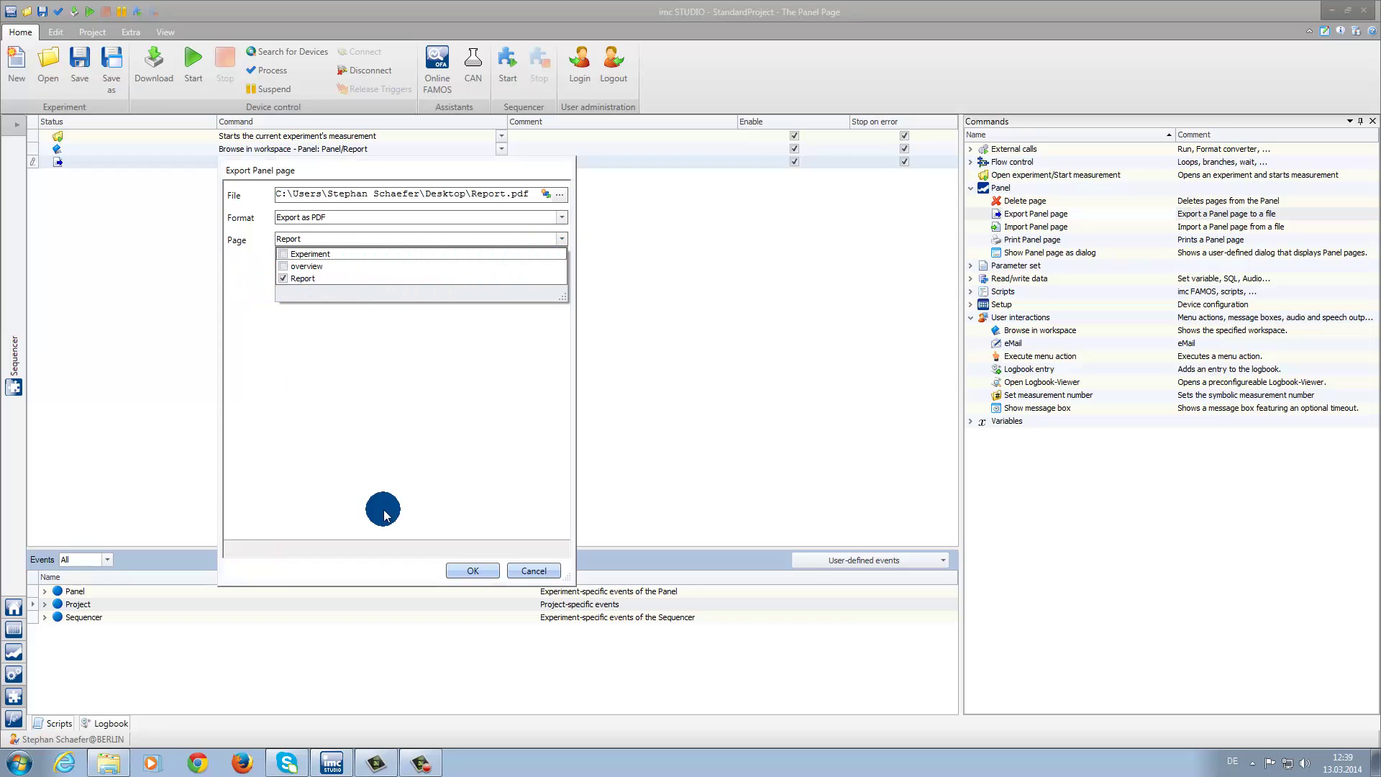
{"action": "left_click", "coordinate": [475, 572]}
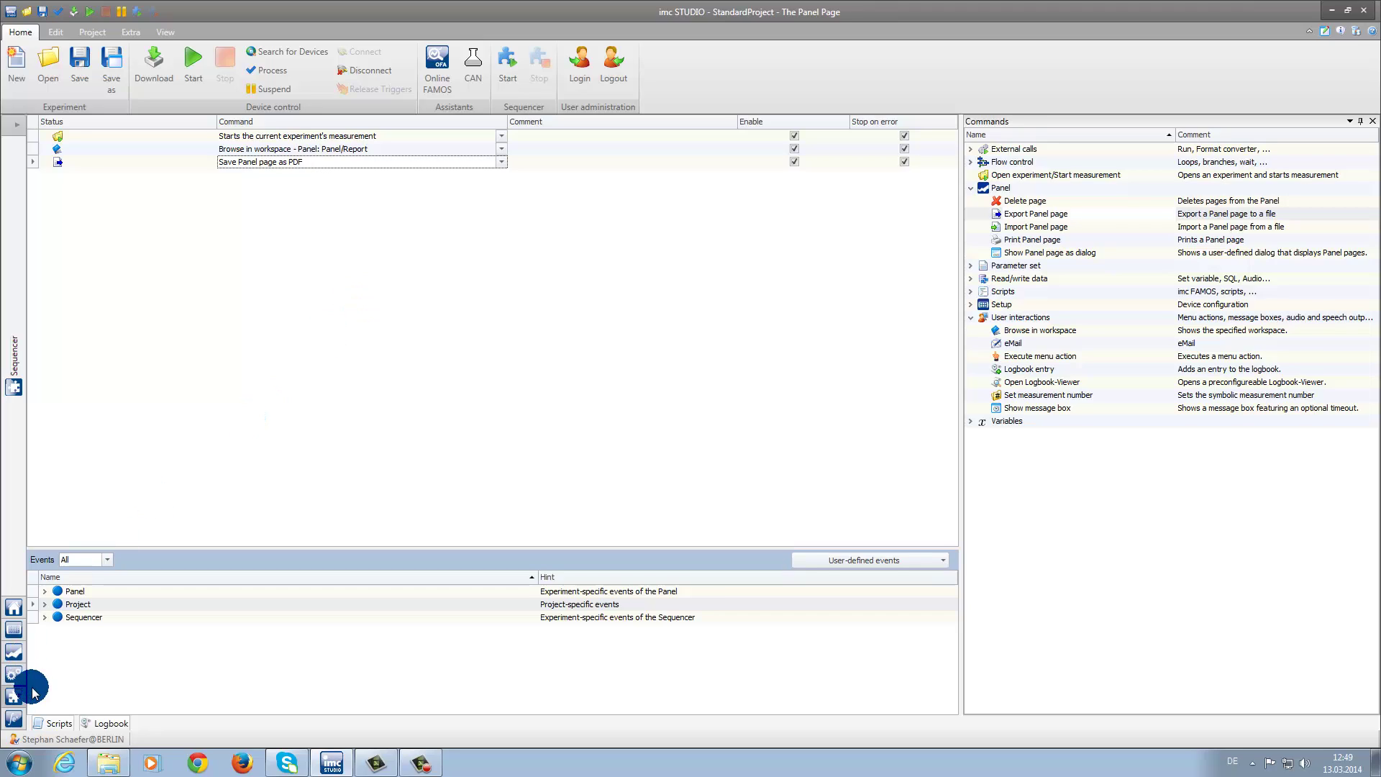
- Return to the Panel view, let the sequence refresh the report, then minimize imc STUDIO
{"action": "left_click", "coordinate": [14, 662]}
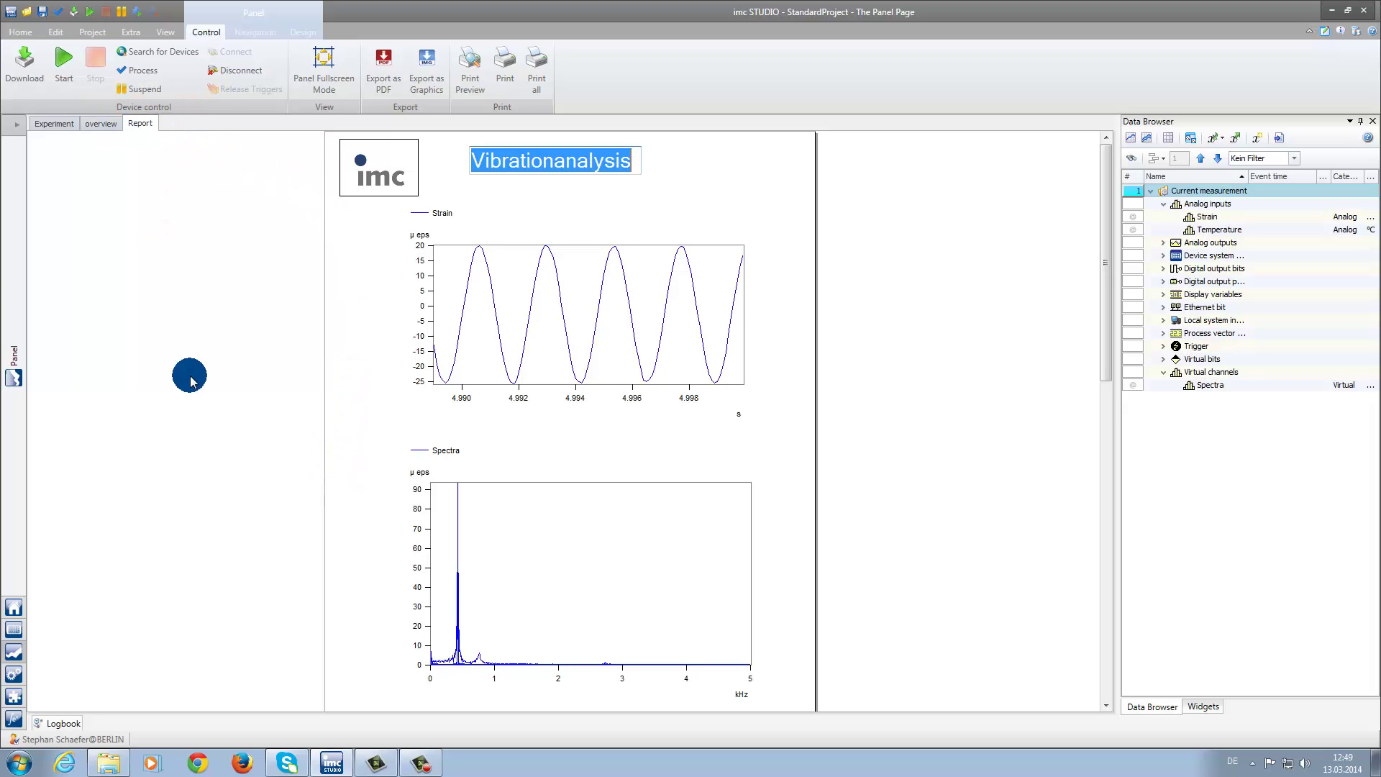
{"action": "left_click", "coordinate": [1334, 12]}
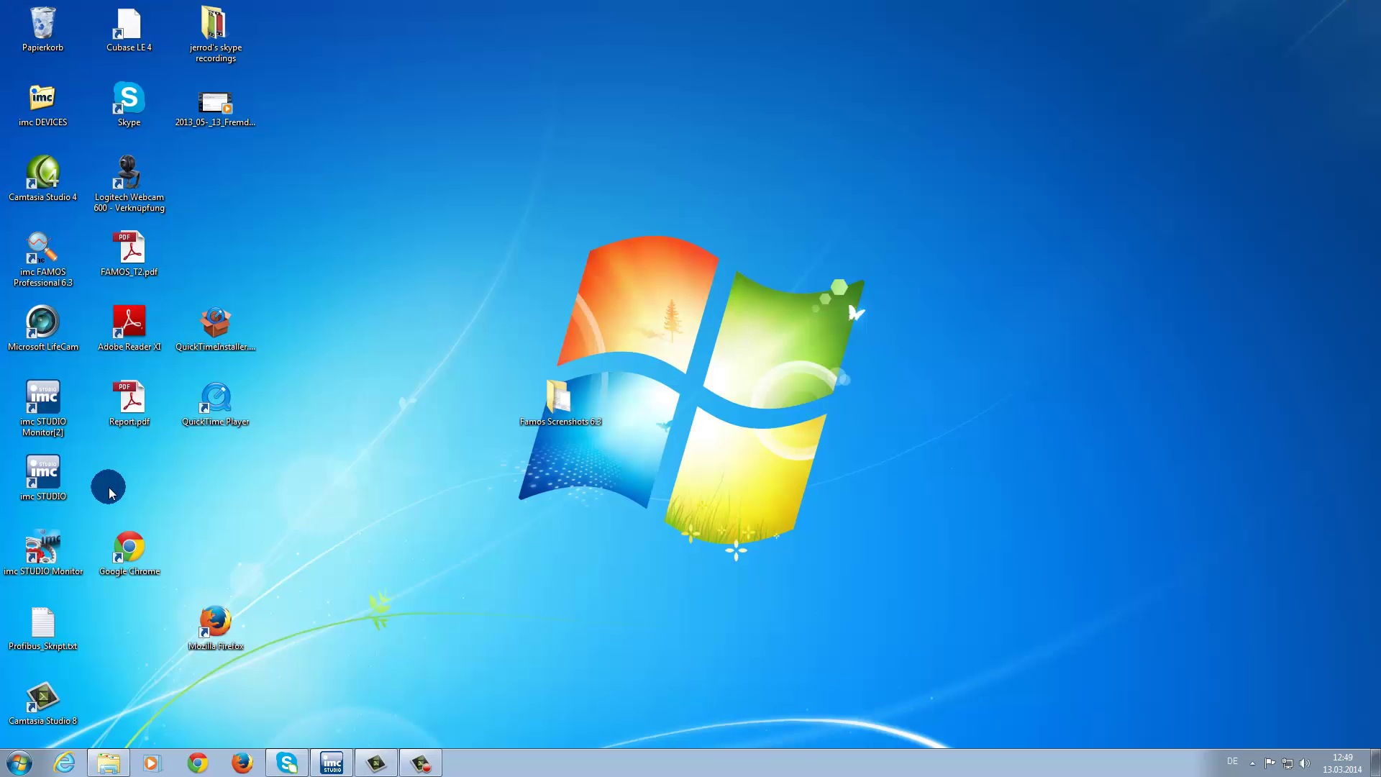
- Open Report.pdf in Adobe Reader and zoom out three levels to fit the whole Vibrationanalysis page
{"action": "left_click", "coordinate": [128, 409]}
{"action": "double_click", "coordinate": [129, 409]}
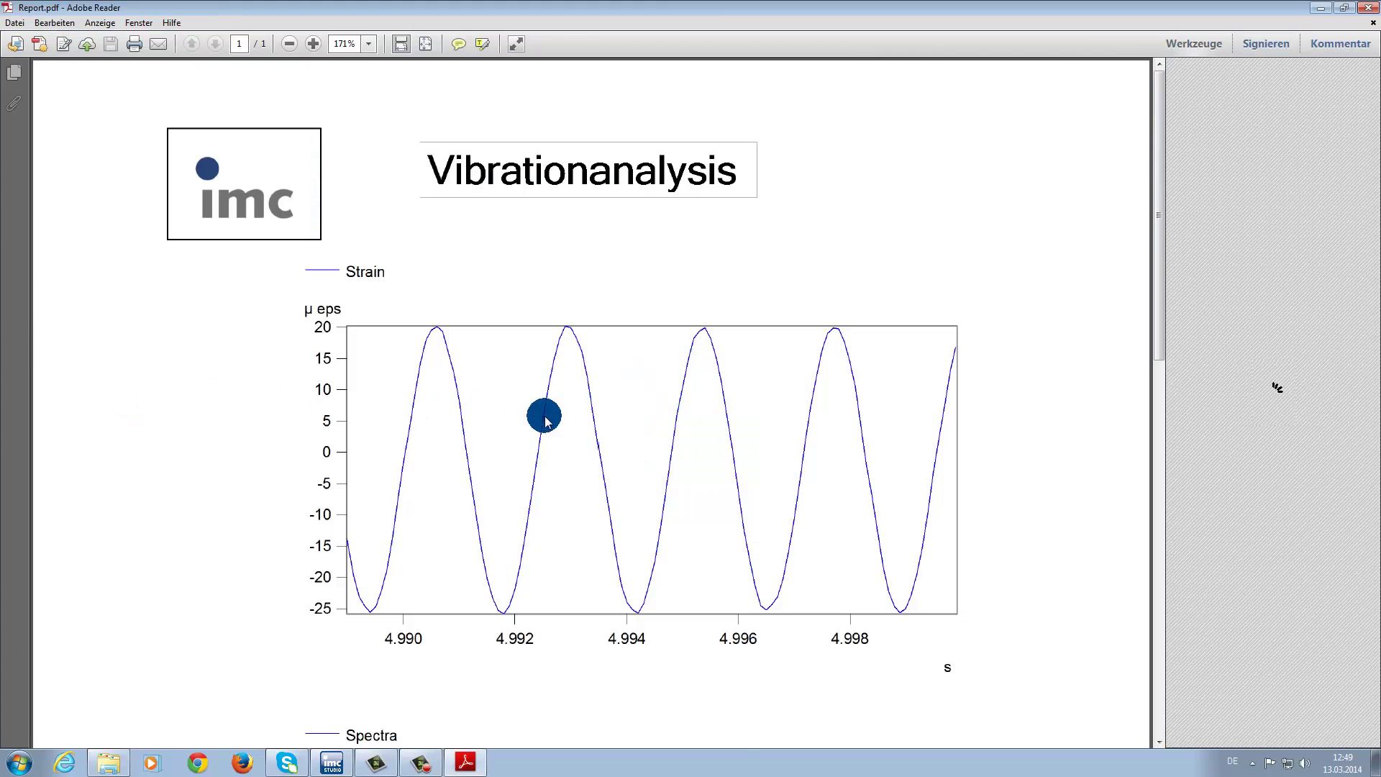
{"action": "left_click", "coordinate": [289, 44]}
{"action": "left_click", "coordinate": [288, 43]}
{"action": "left_click", "coordinate": [289, 44]}
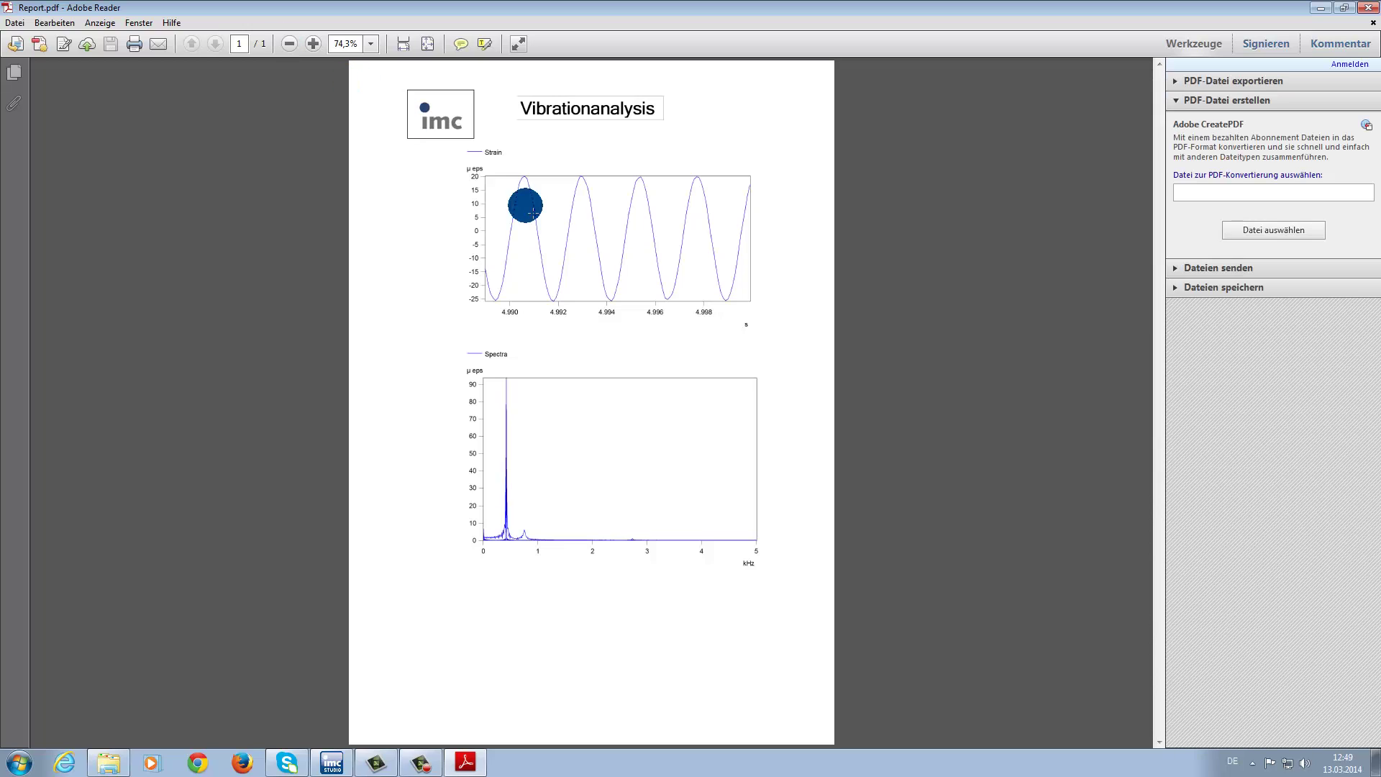